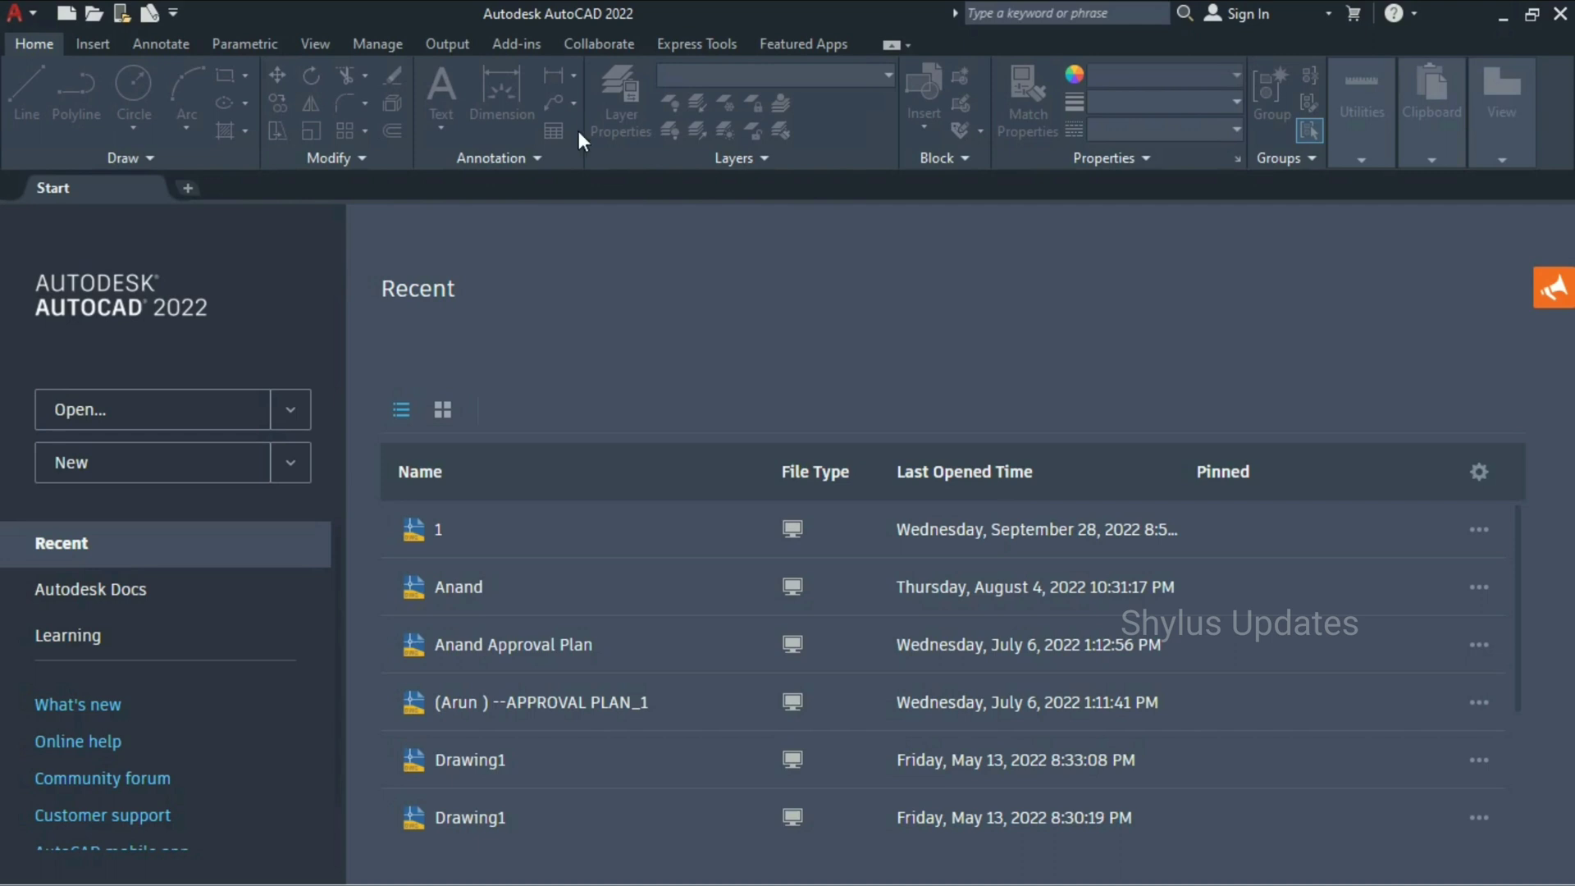
Step: Create a new blank drawing, Drawing1, from the acad.dwt template
left_click(295, 475)
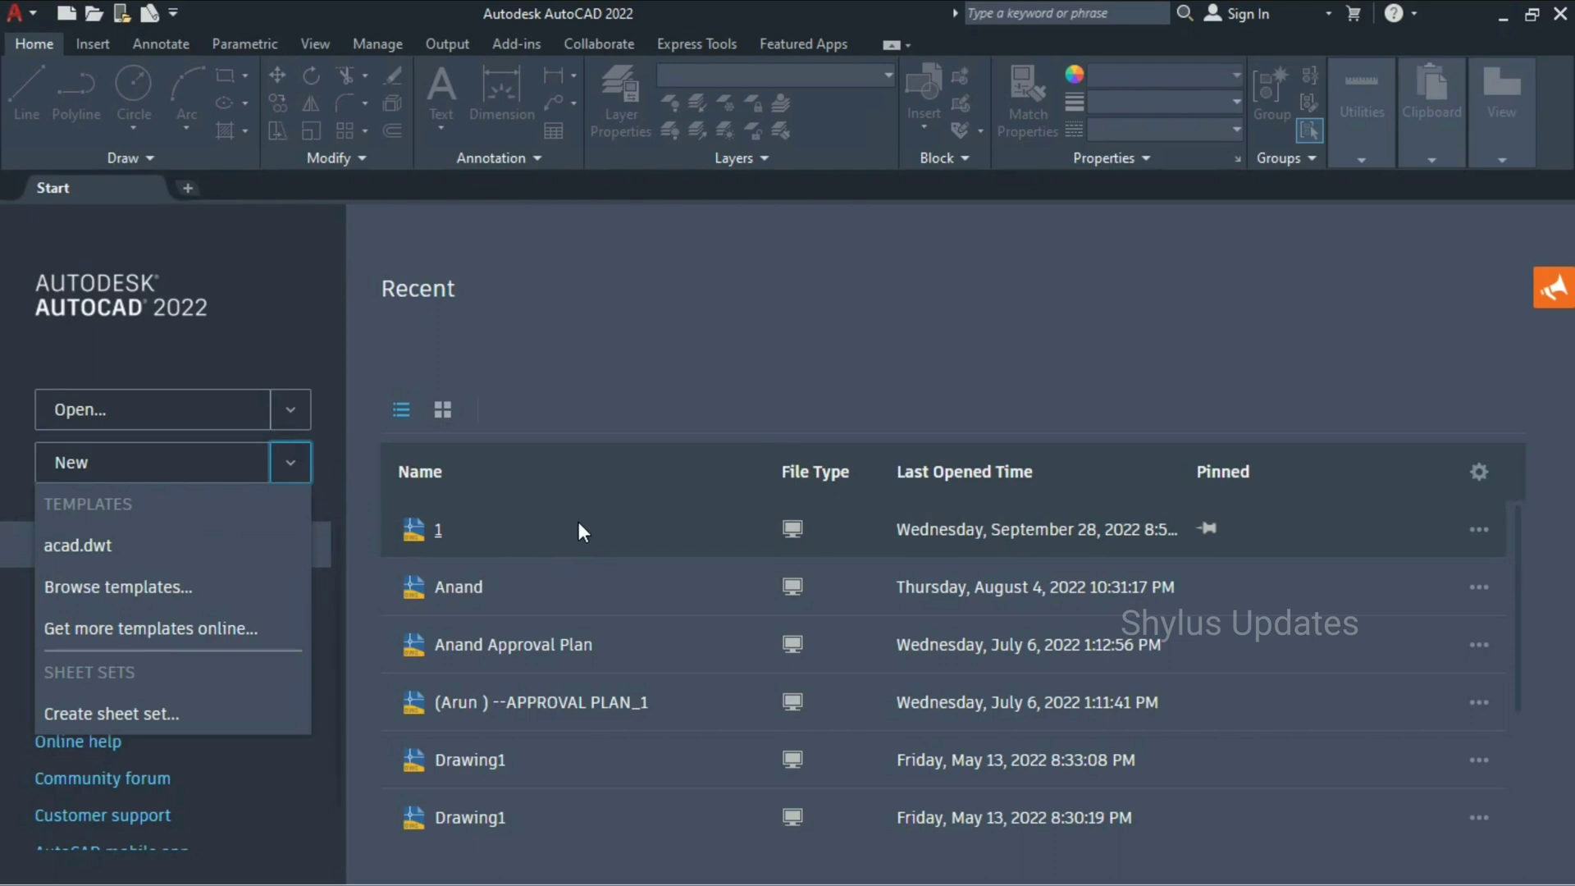
left_click(211, 548)
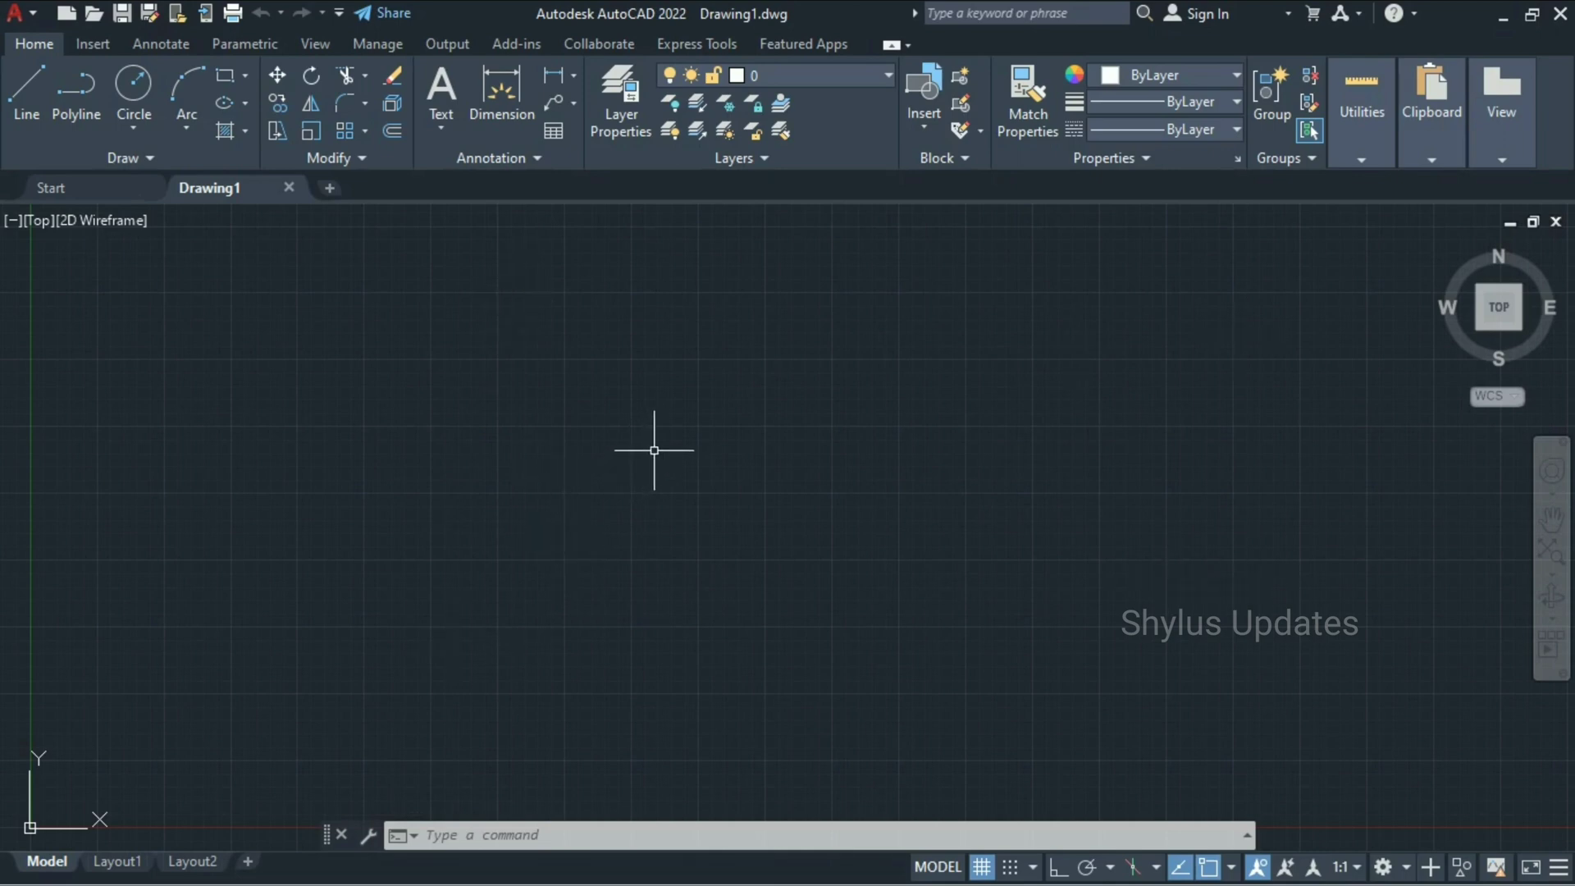
key("Return")
key("Return")
key("Return")
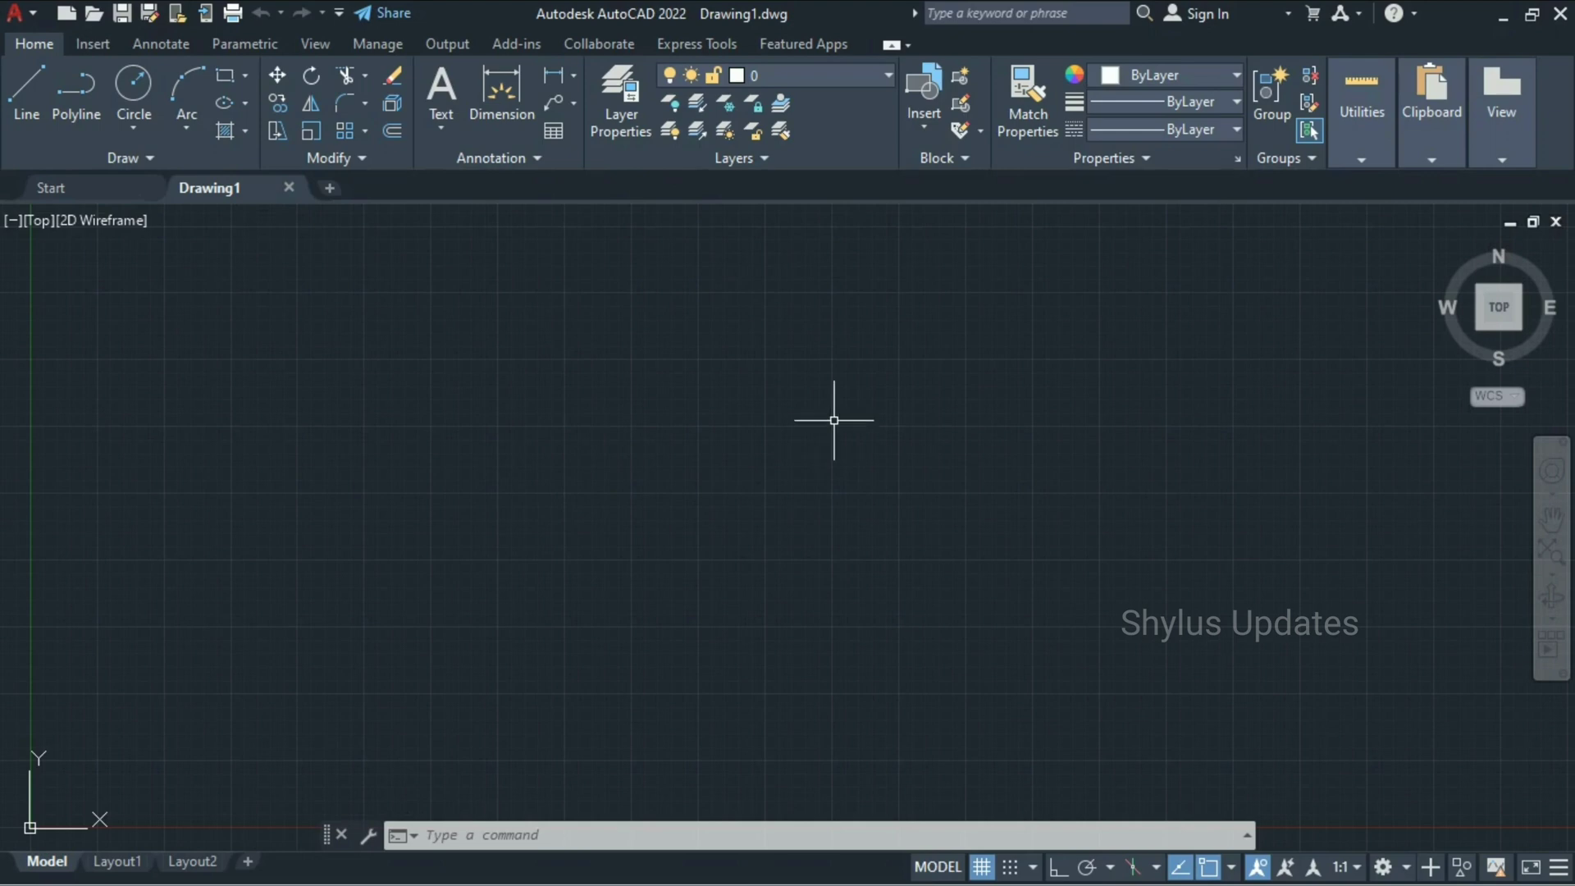
mouse_move(2, 3)
left_mouse_down()
mouse_move(28, 18)
mouse_move(406, 31)
left_mouse_up()
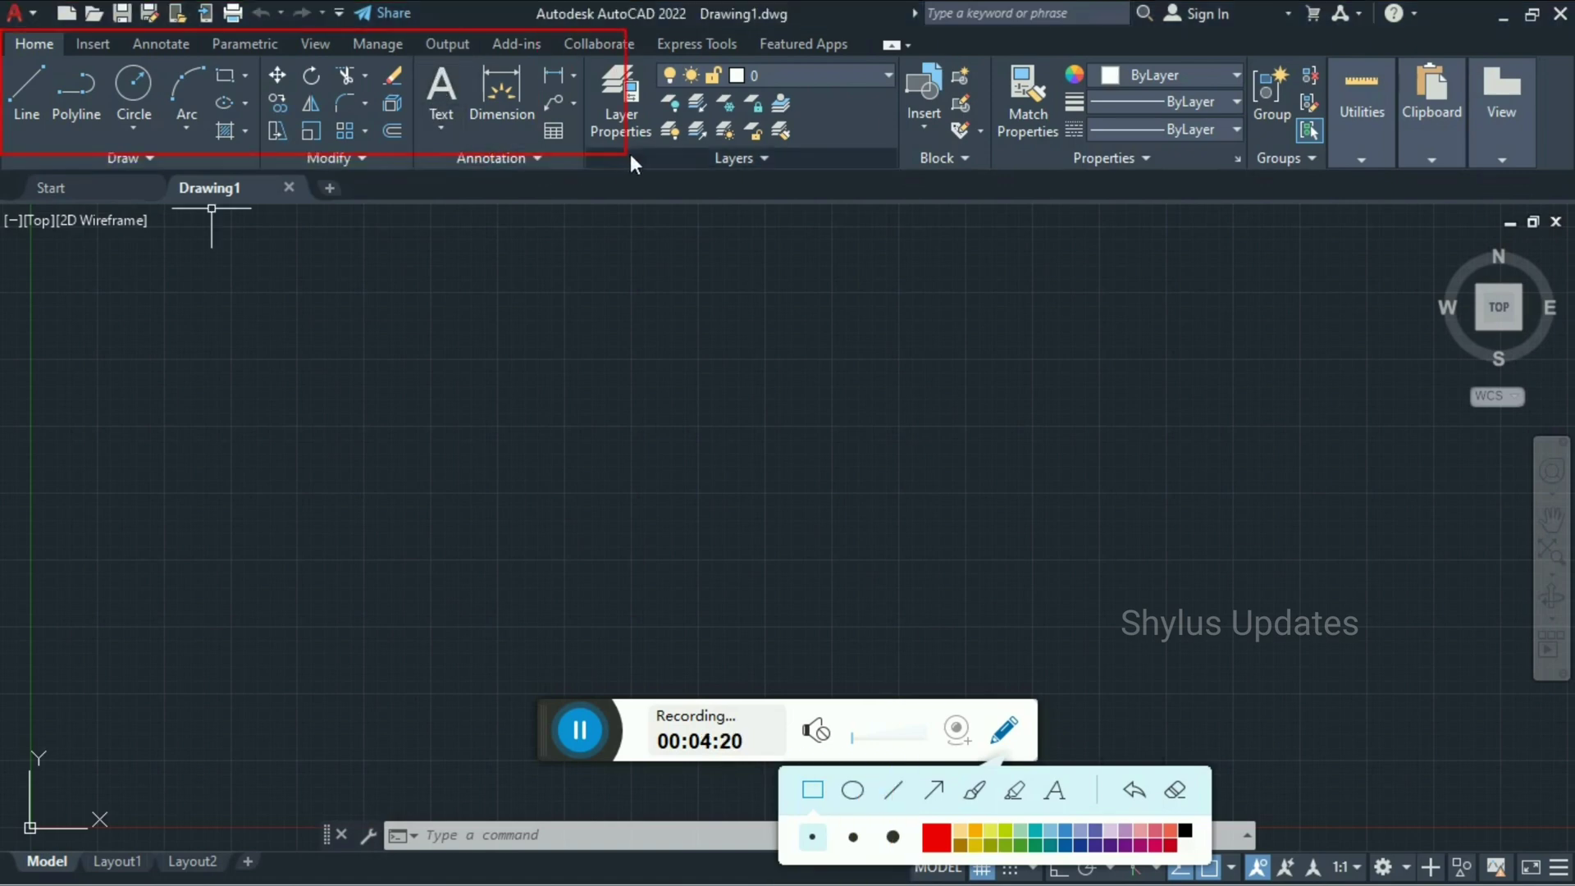
mouse_move(630, 154)
left_mouse_down()
mouse_move(744, 138)
mouse_move(910, 149)
left_mouse_up()
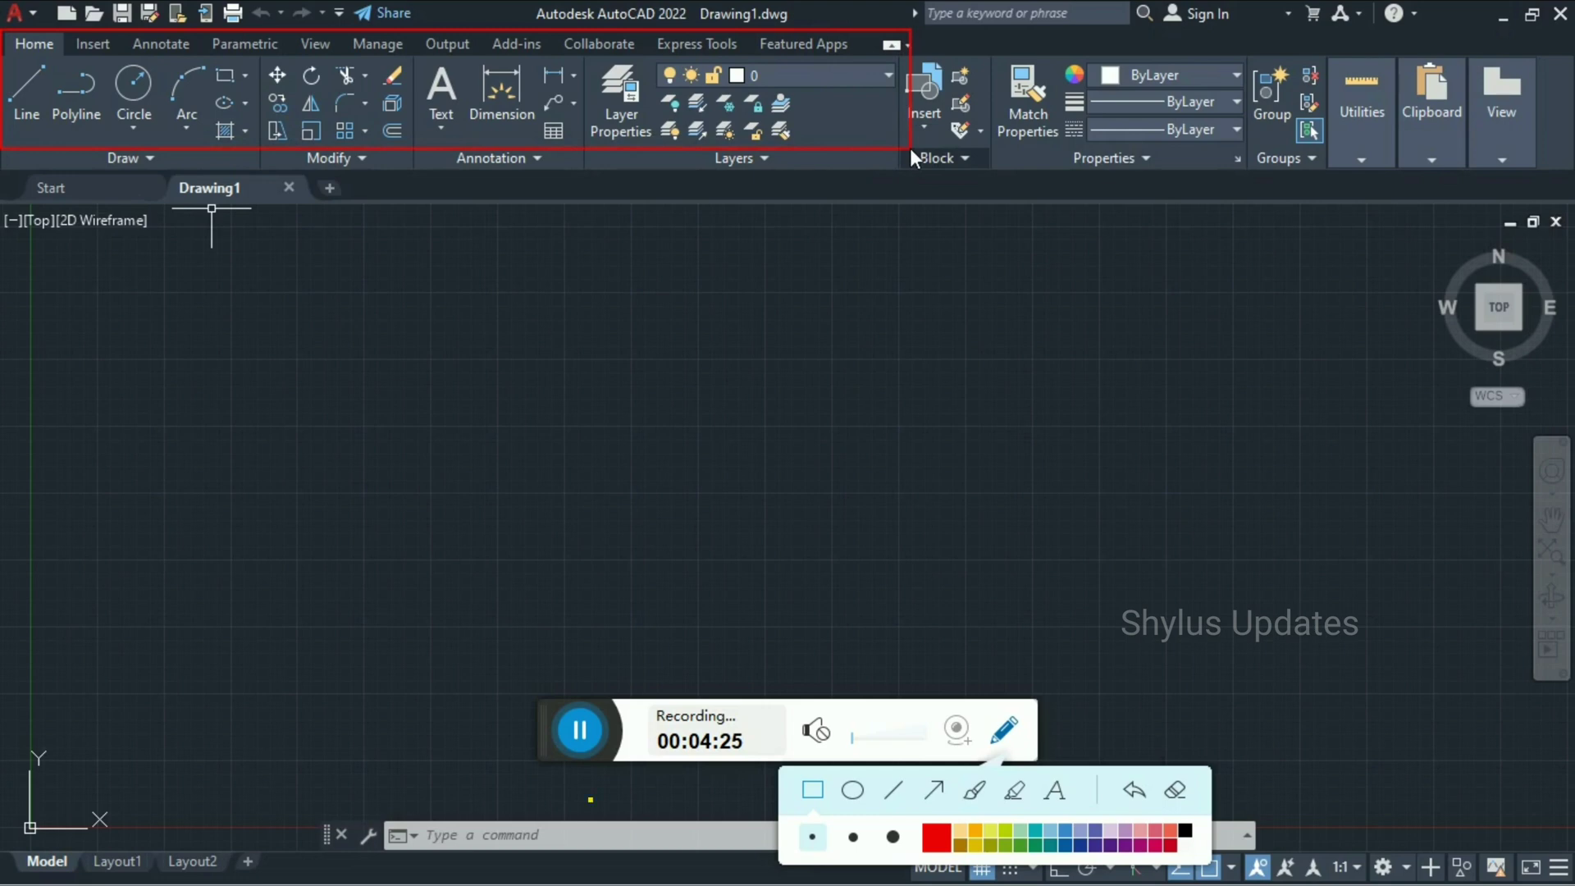
left_click_drag(908, 150, 1572, 174)
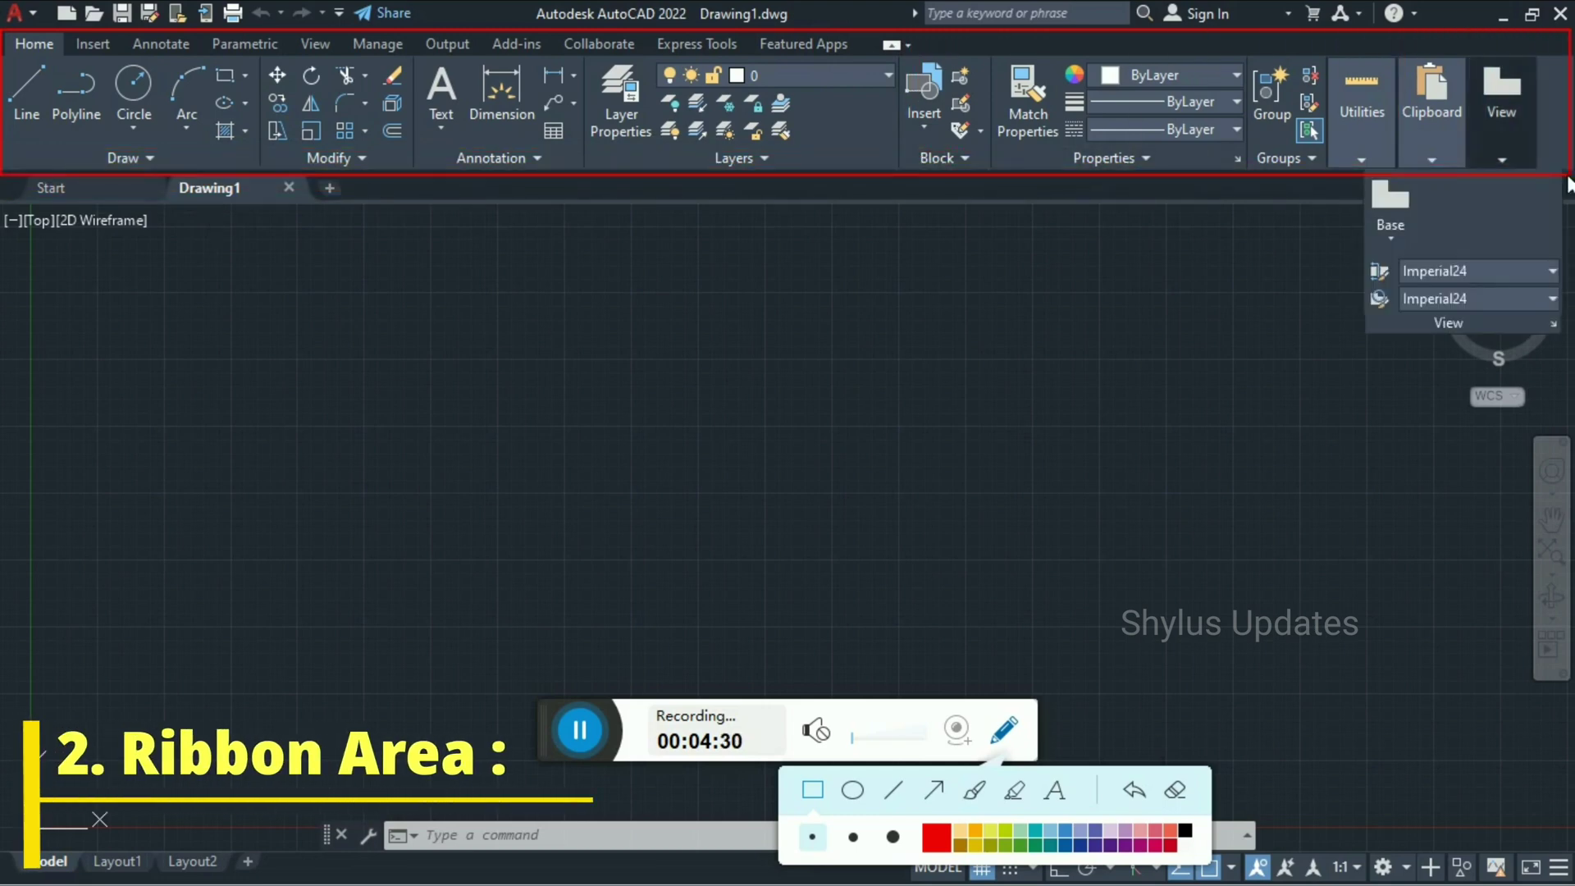
key("Escape")
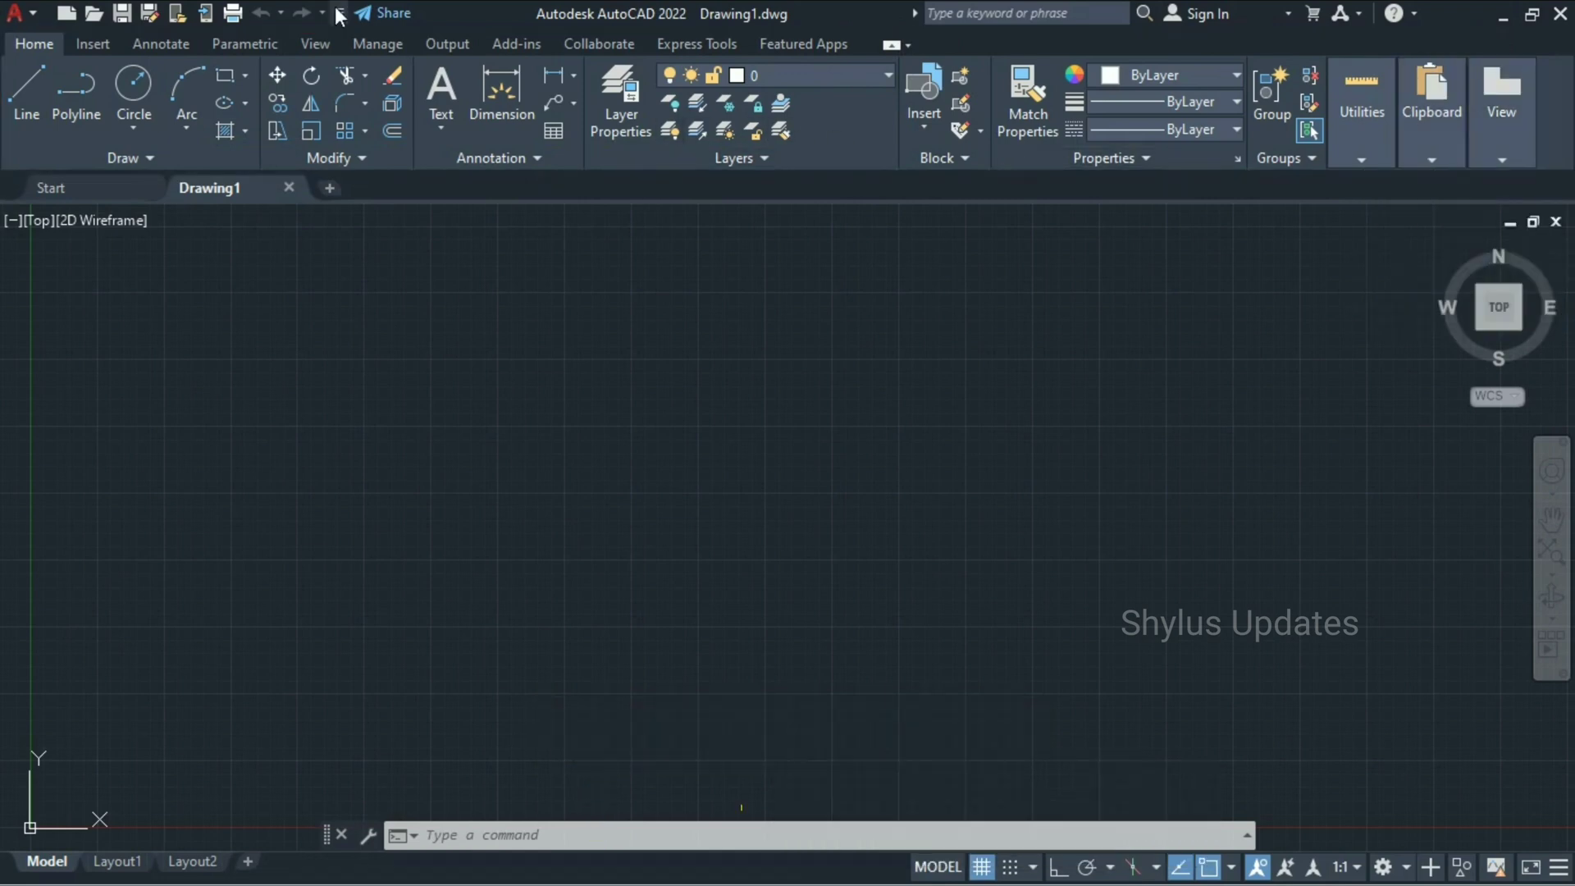
Step: Turn on the classic menu bar from the Quick Access Toolbar customization menu
left_click(338, 14)
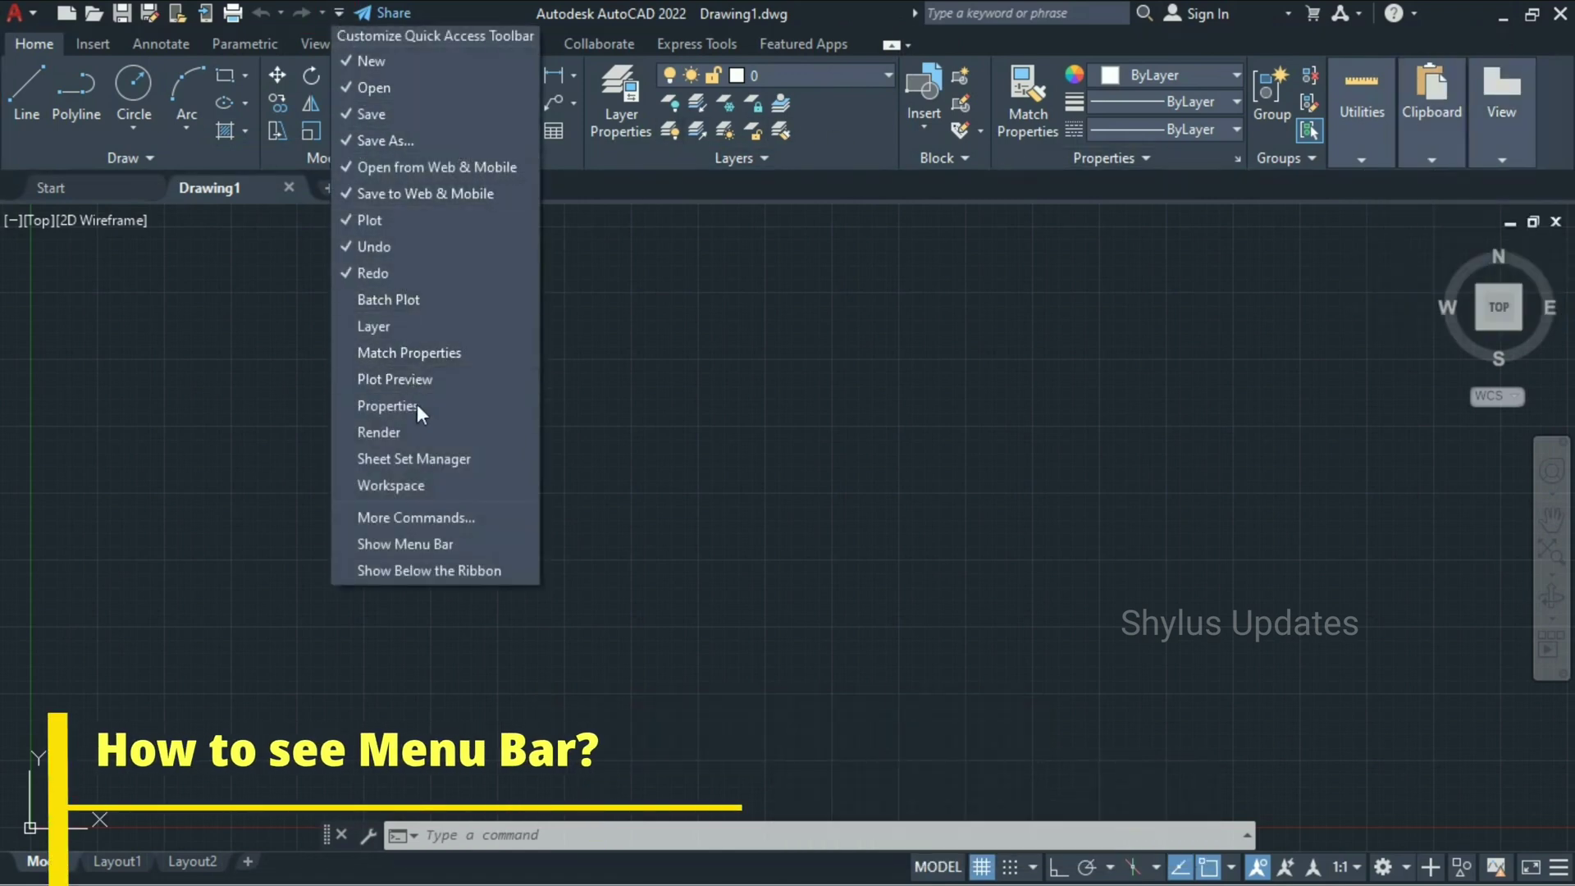
left_click(430, 555)
mouse_move(3, 26)
left_mouse_down()
mouse_move(51, 51)
mouse_move(233, 64)
mouse_move(889, 59)
left_mouse_up()
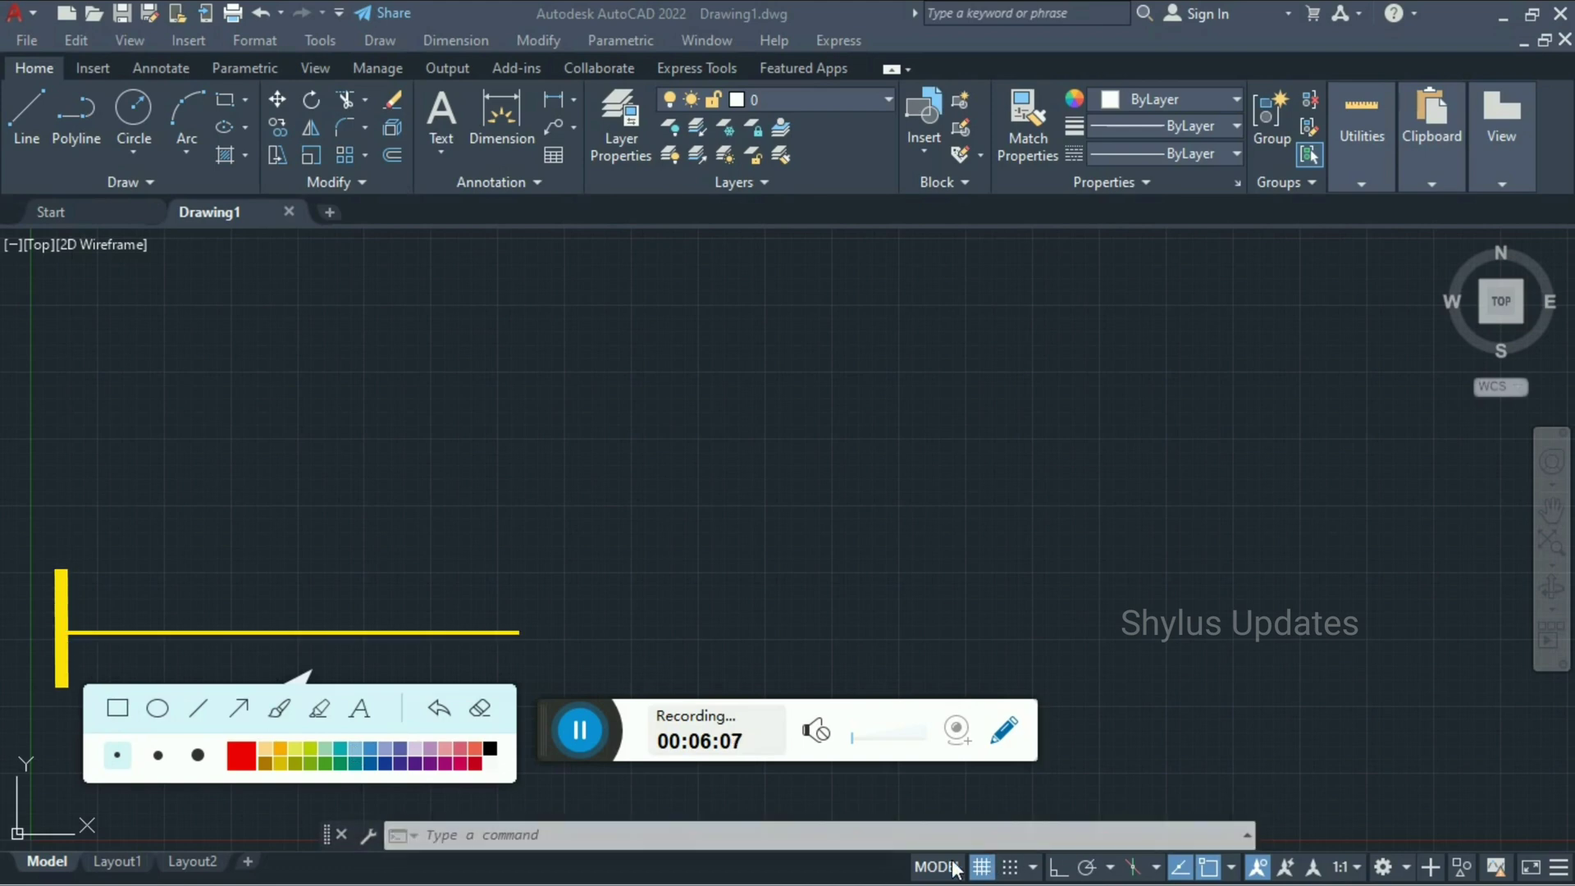
Step: Display the application menu's Import options for PDF, DGN and other formats
mouse_move(909, 855)
left_mouse_down()
mouse_move(1214, 883)
mouse_move(1572, 883)
left_mouse_up()
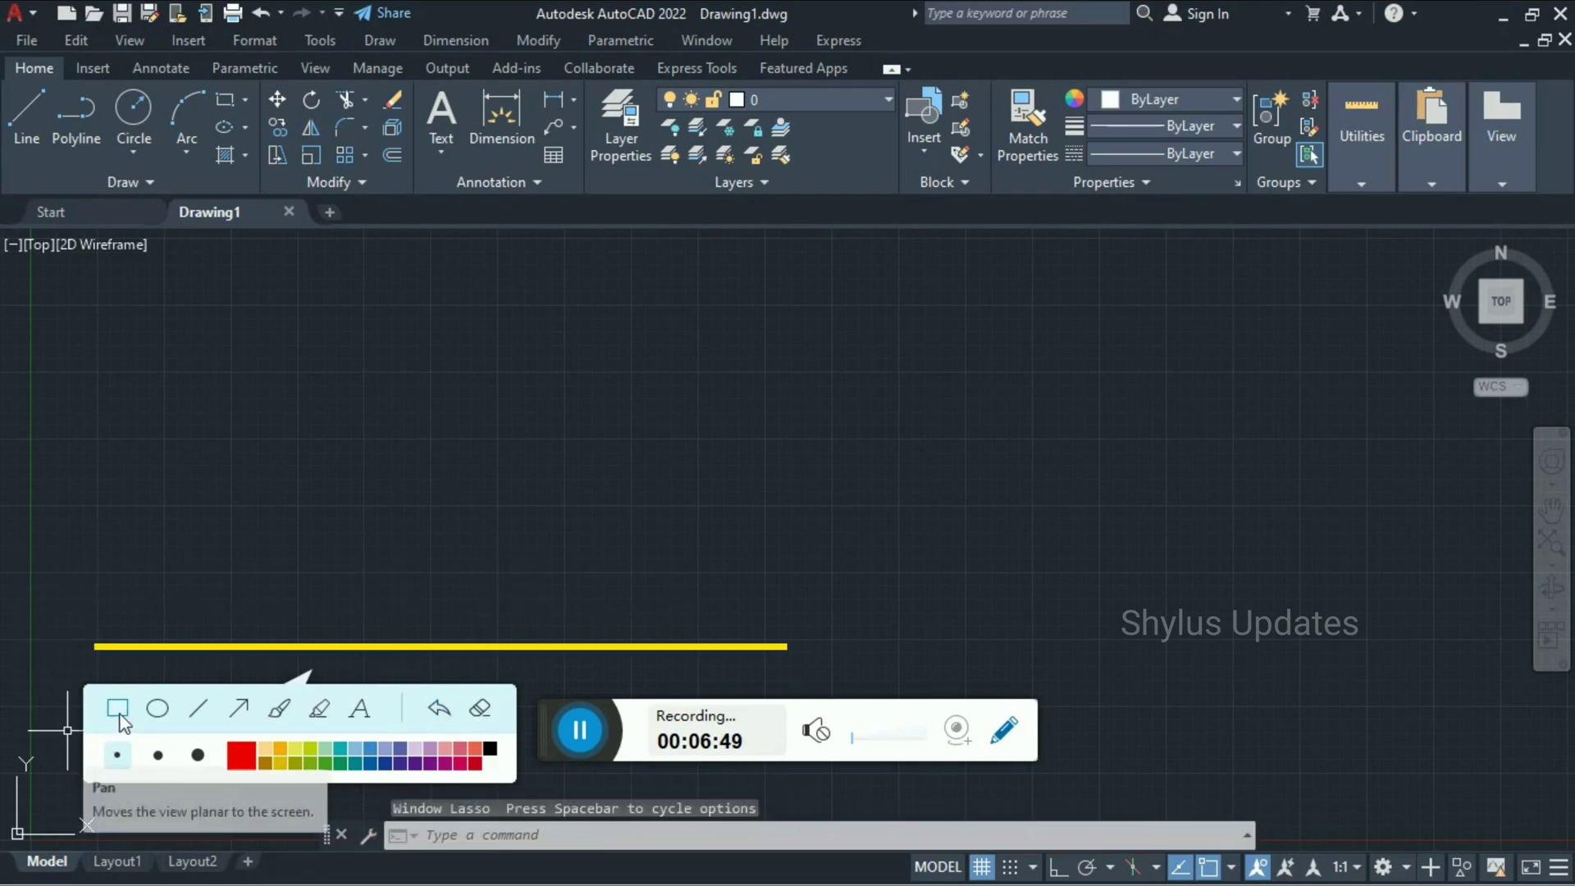
left_click_drag(1530, 418, 1572, 566)
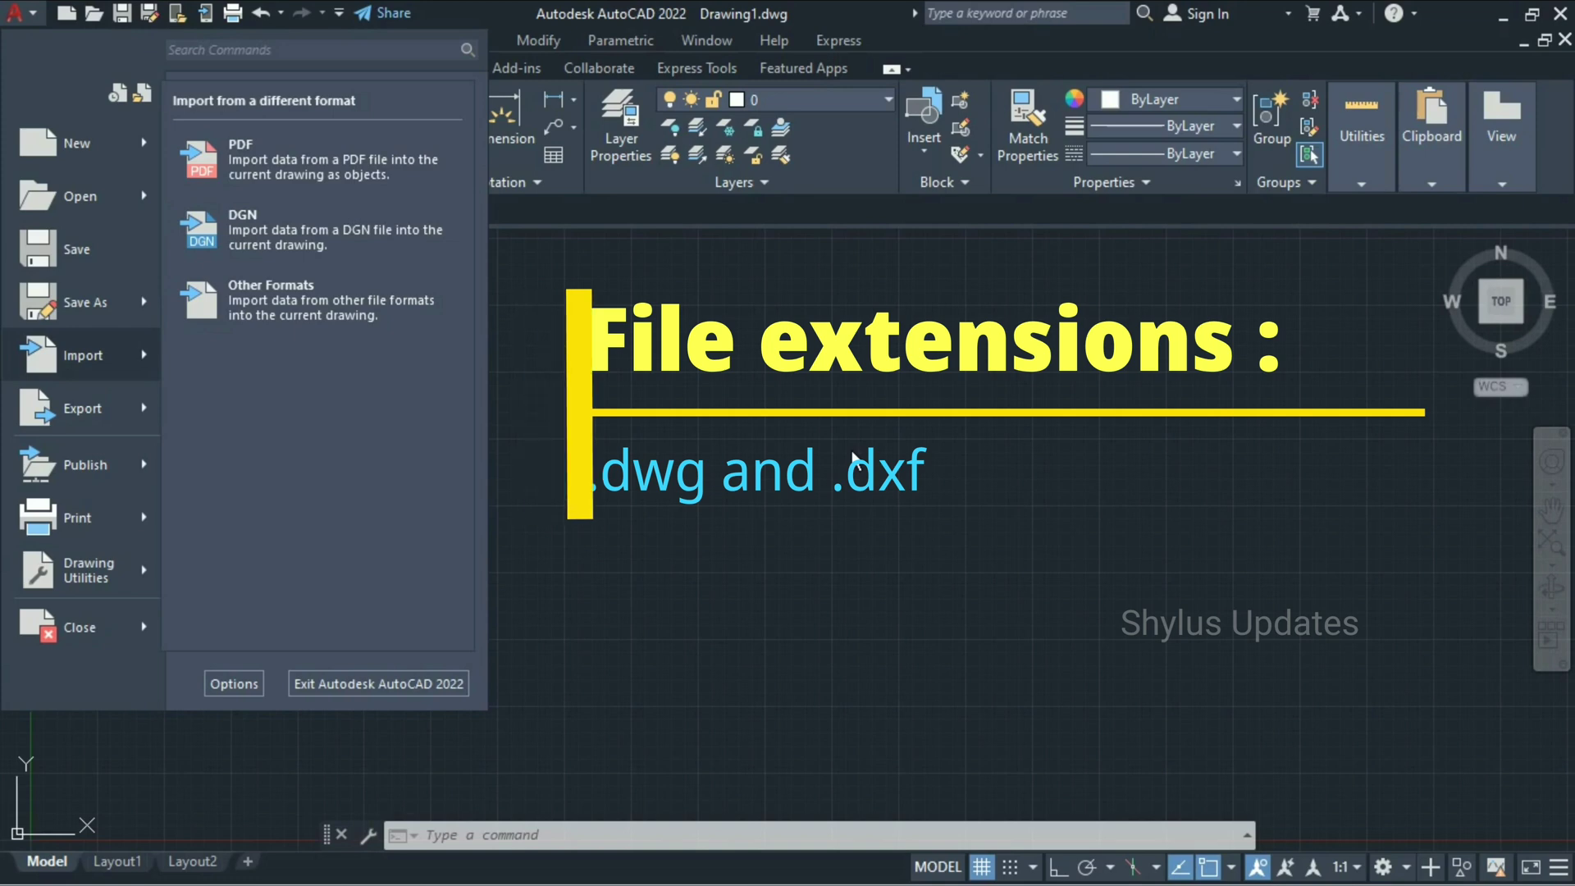
Step: Close the application menu to reveal Drawing1's empty model space
left_click(853, 460)
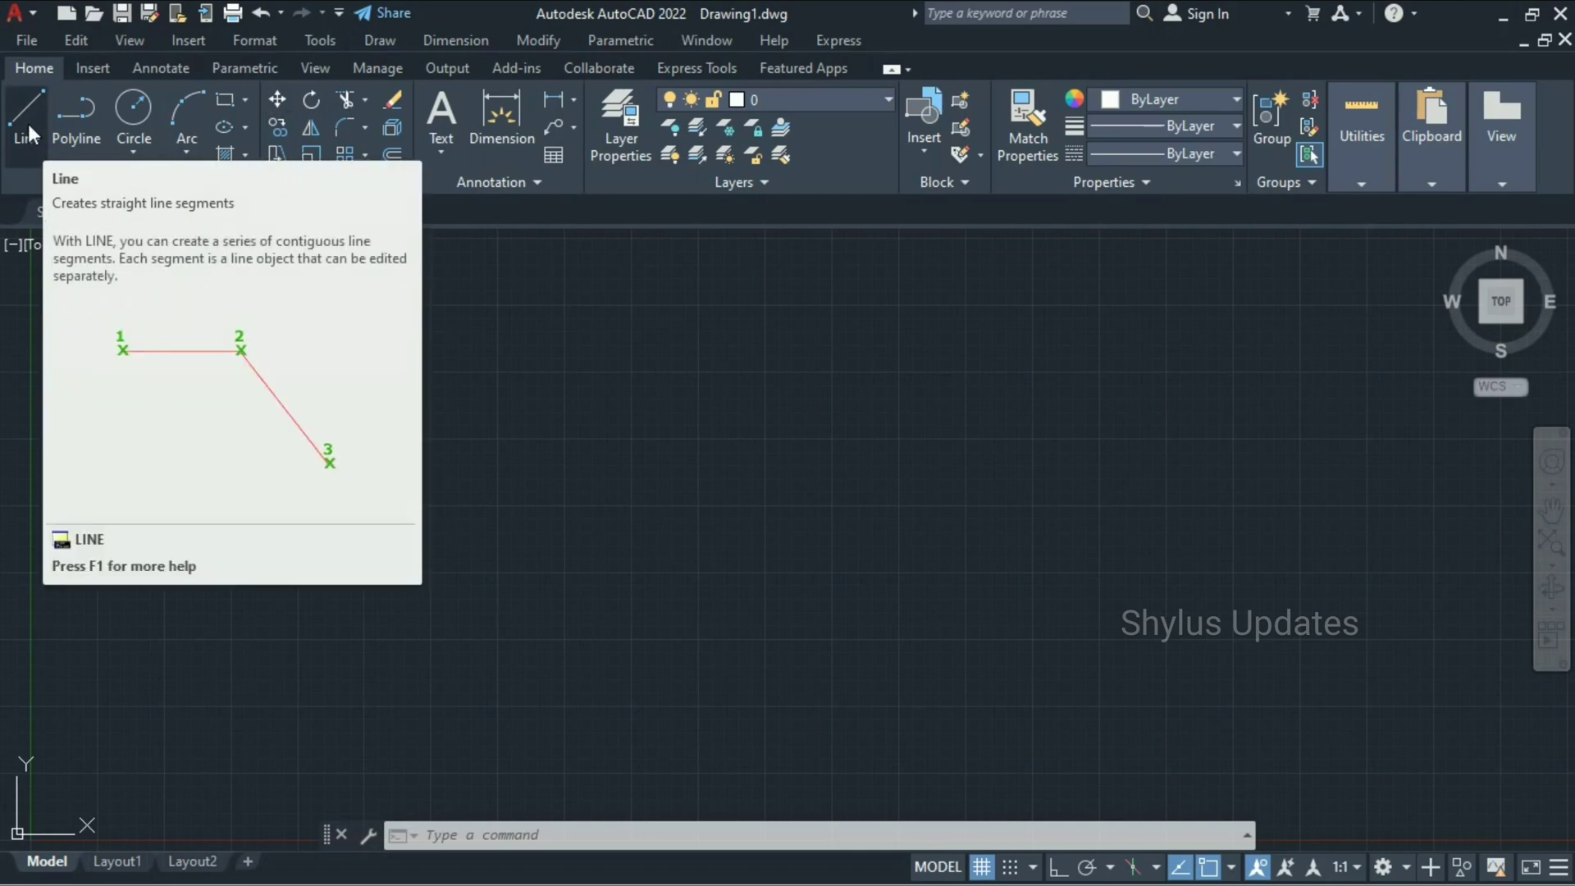
Step: Start a line, switch Ortho on with F8, and cancel the unfinished line
left_click(28, 124)
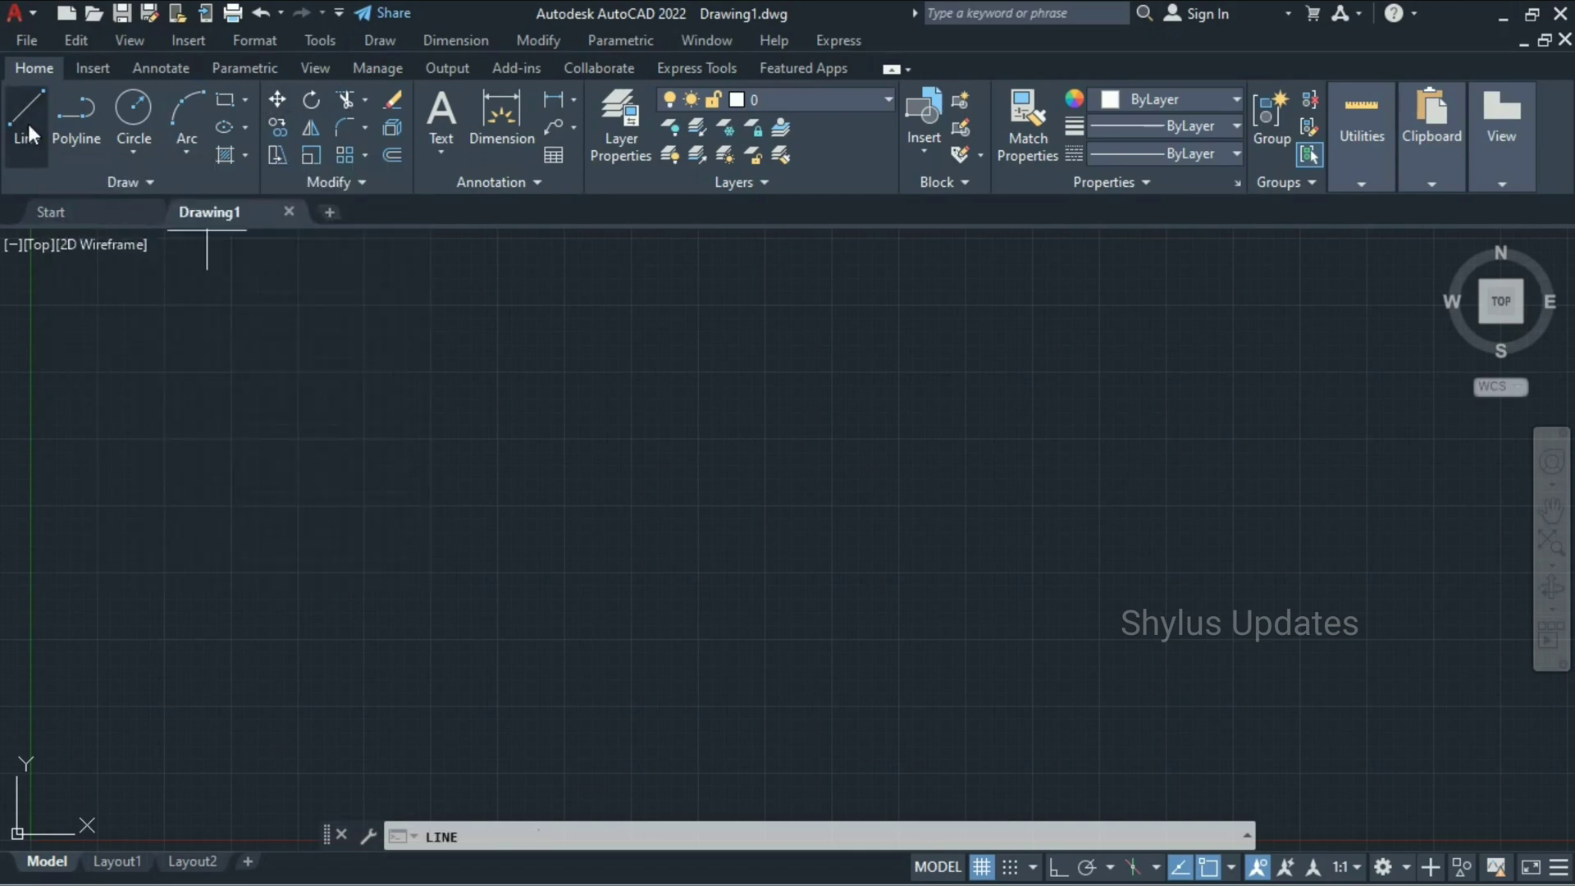
left_click(300, 447)
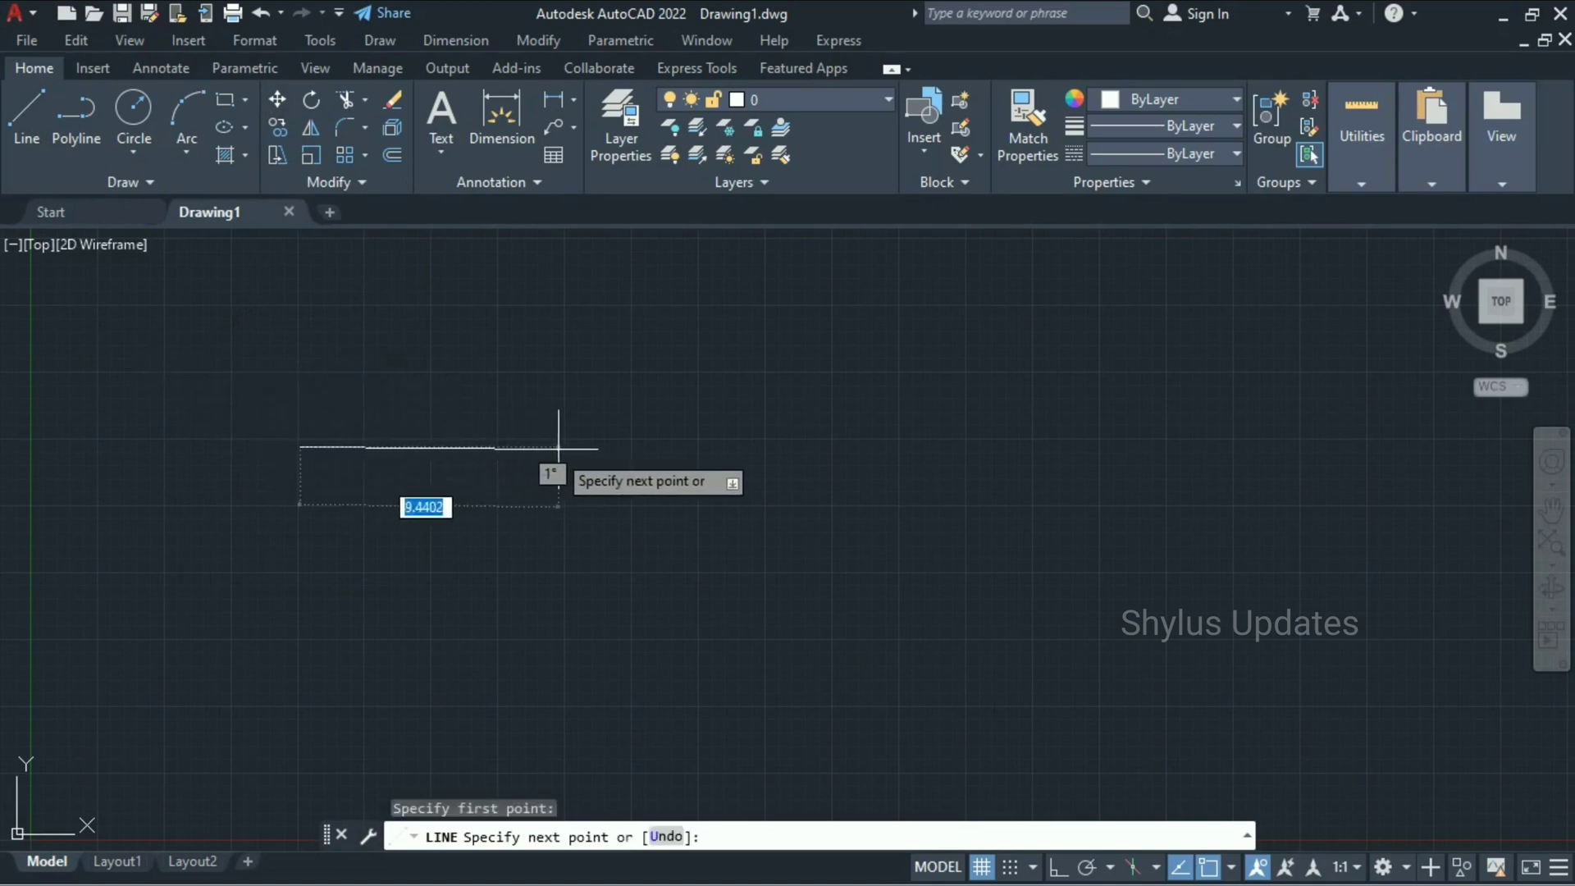
key("F8")
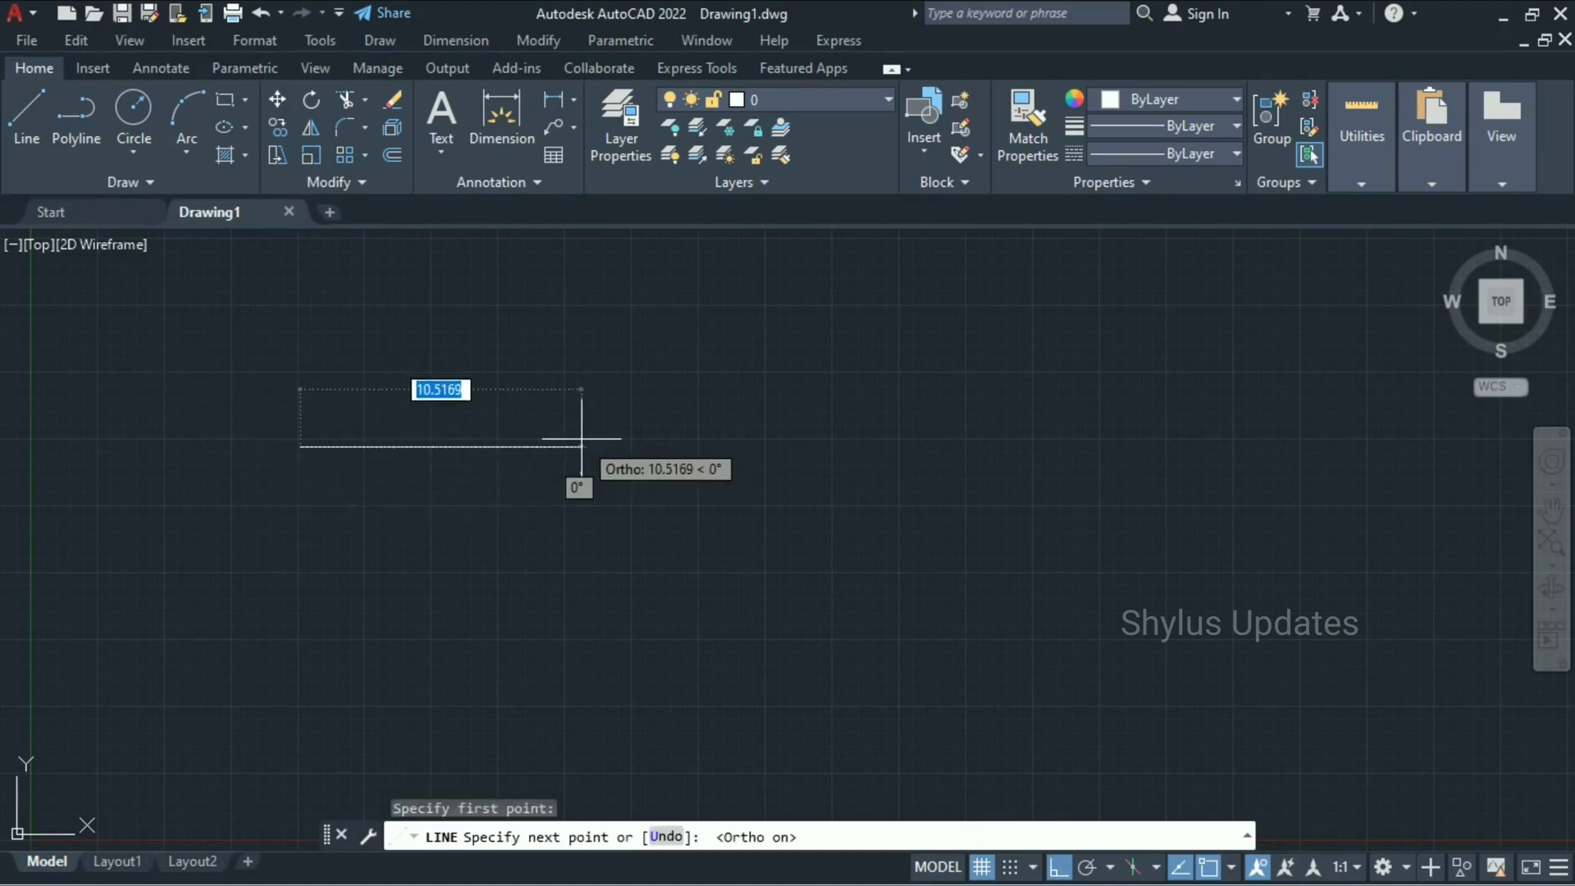
key("Escape")
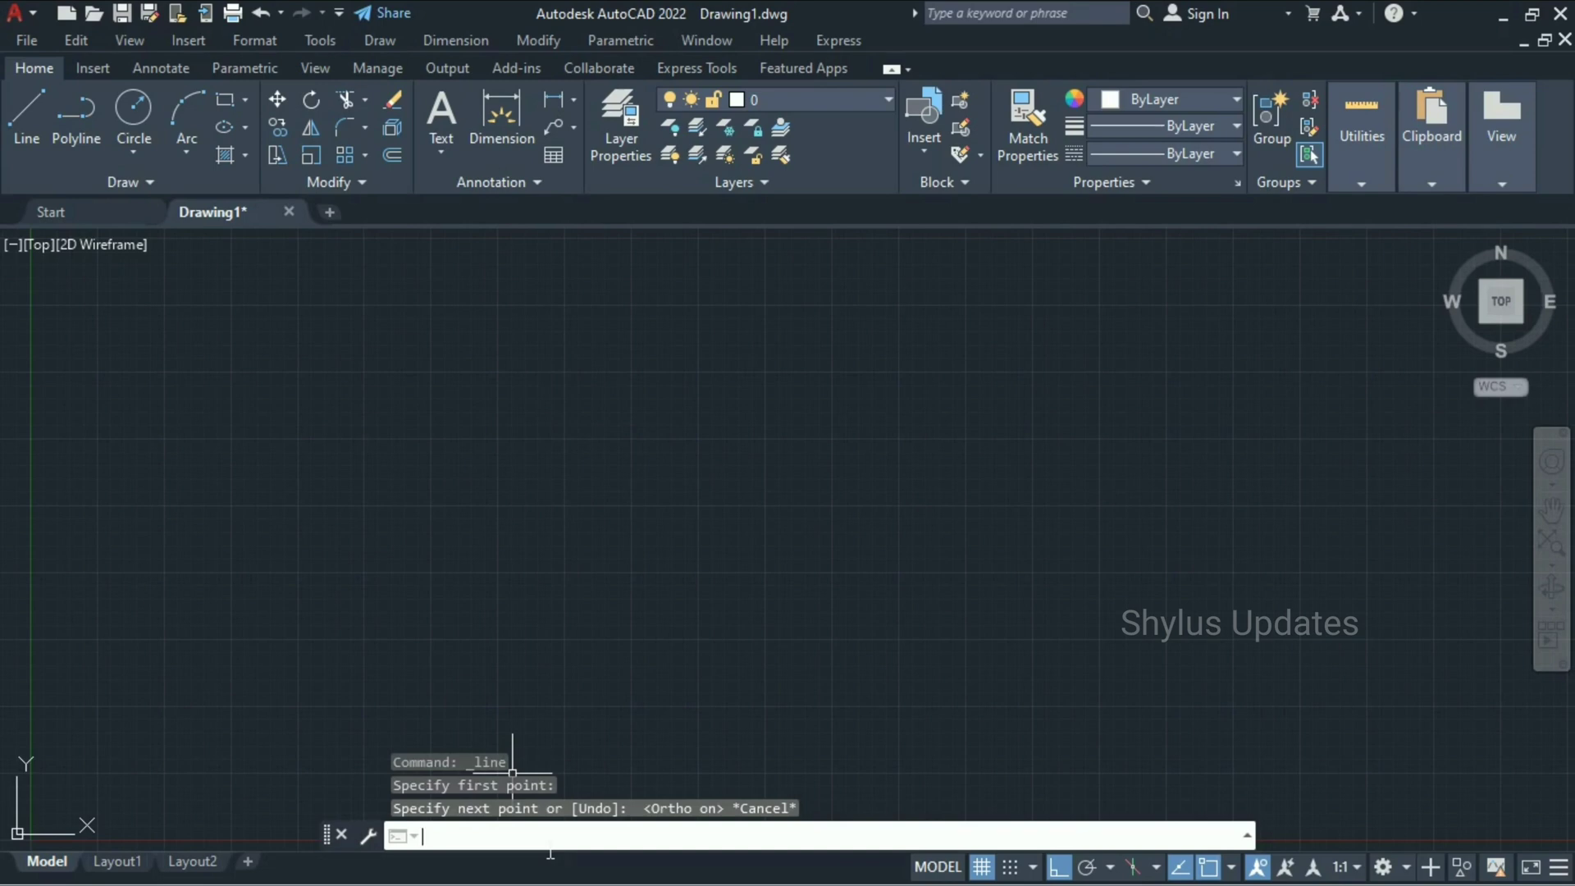
Step: Start the LINE command by alias, pick a start point, then cancel without drawing
type("1")
key("Return")
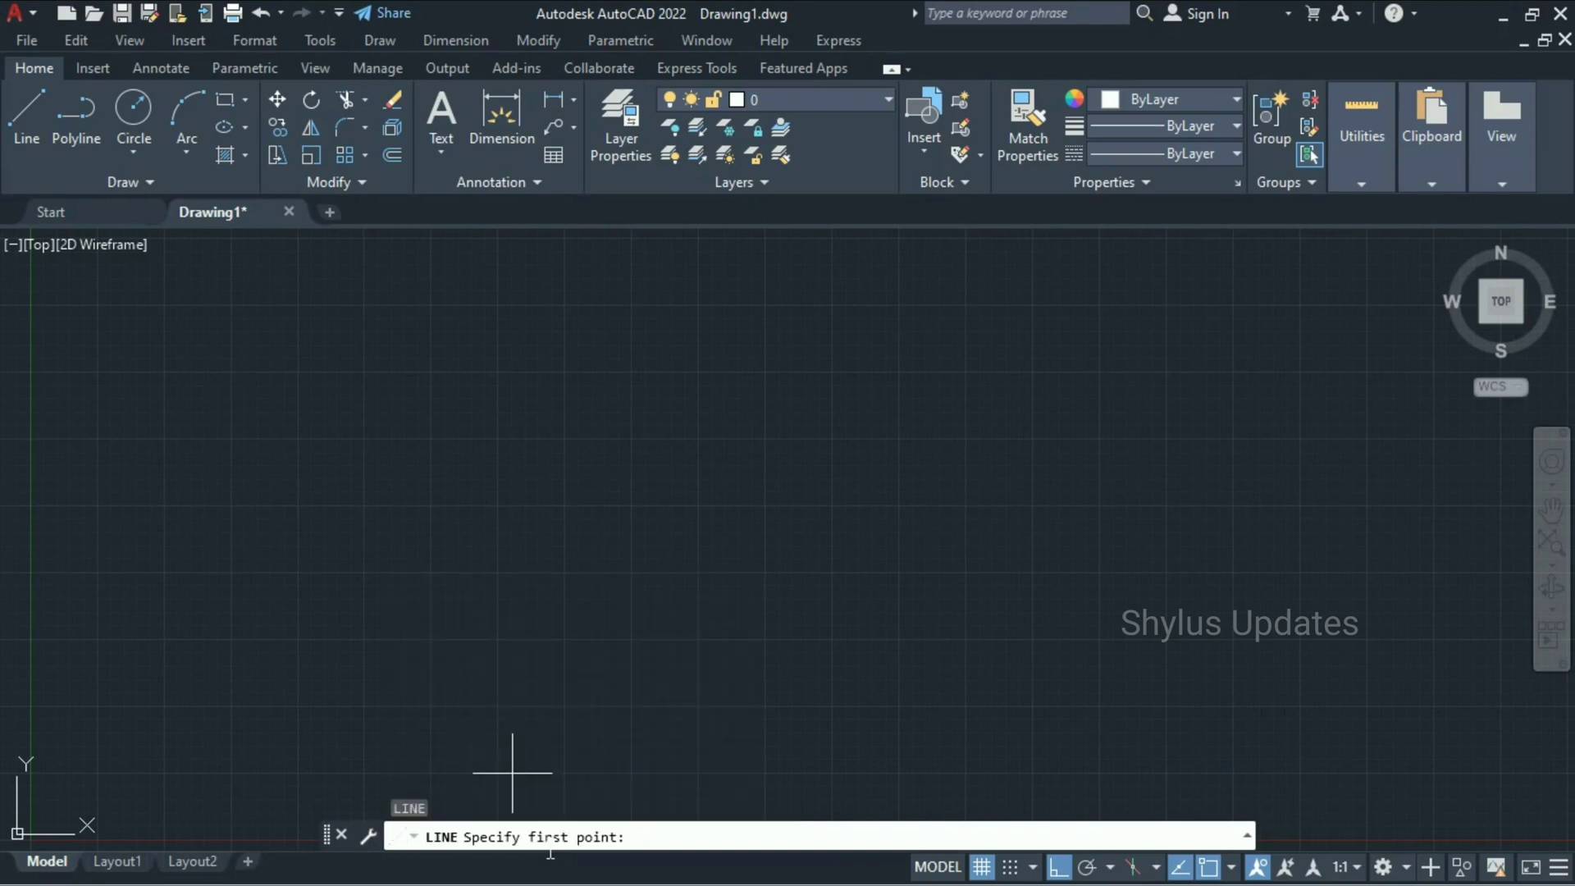
left_click(431, 568)
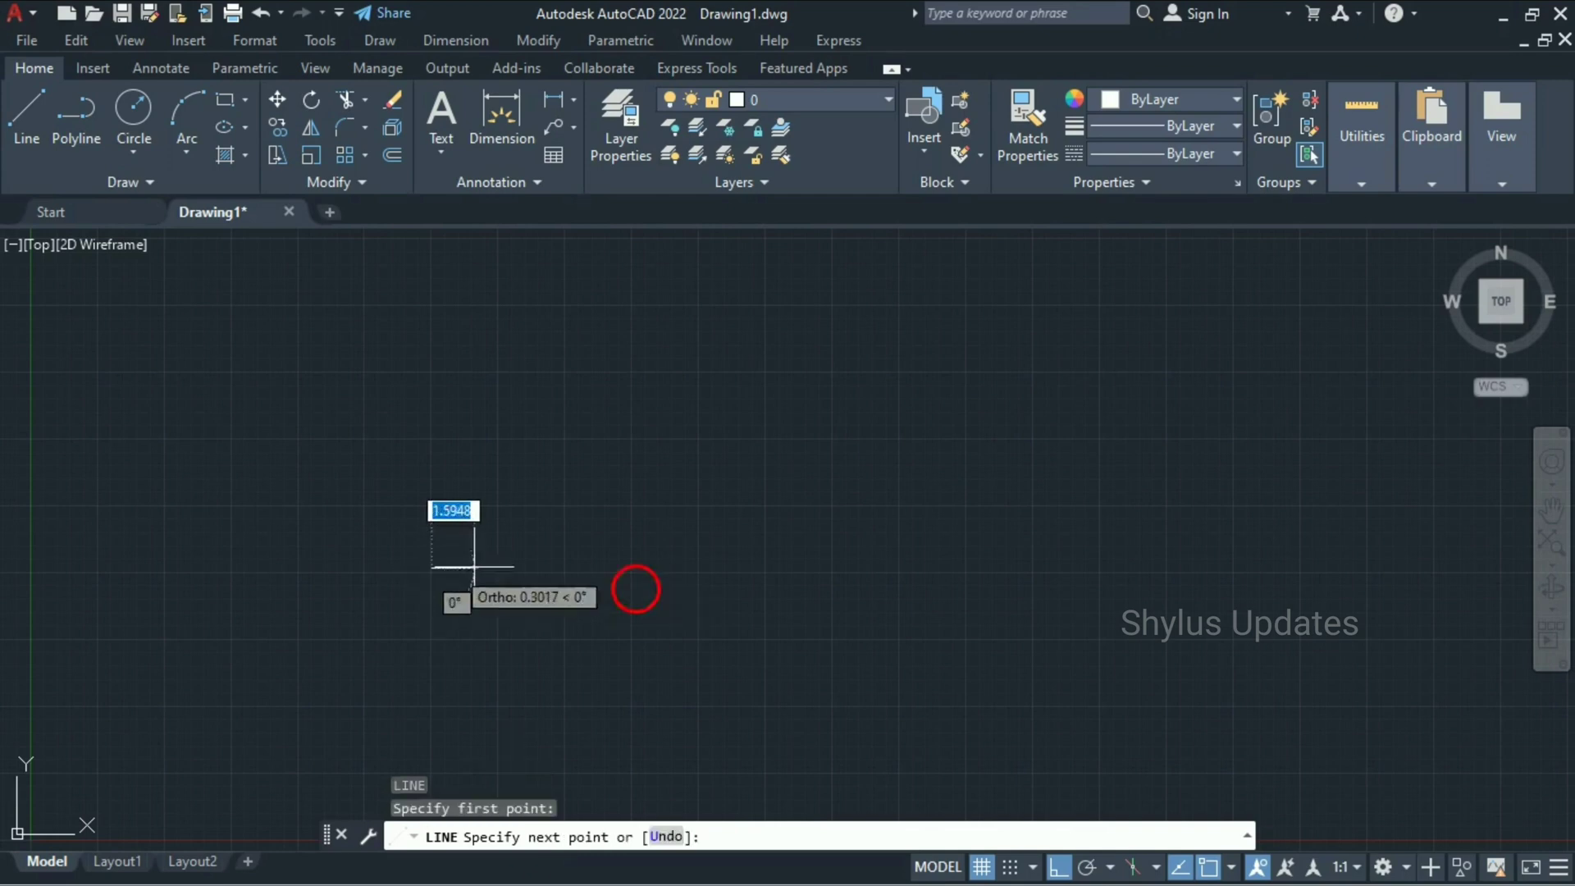
key("Escape")
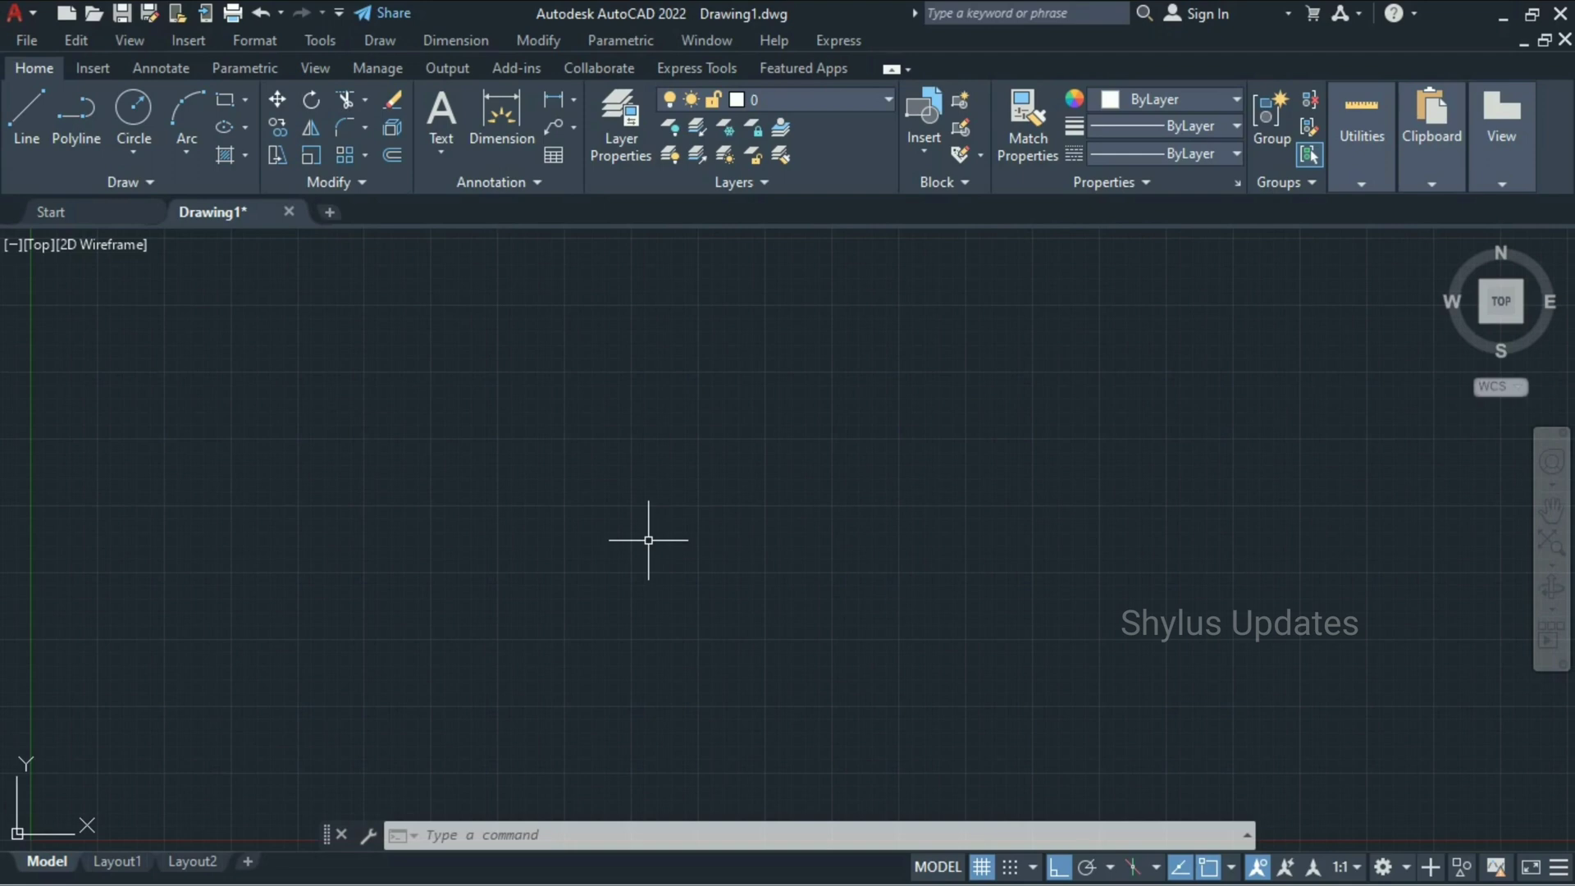
Step: Draw a closed four-line rectangle with a 16.8960 top edge and 10.2468 right side
type("l")
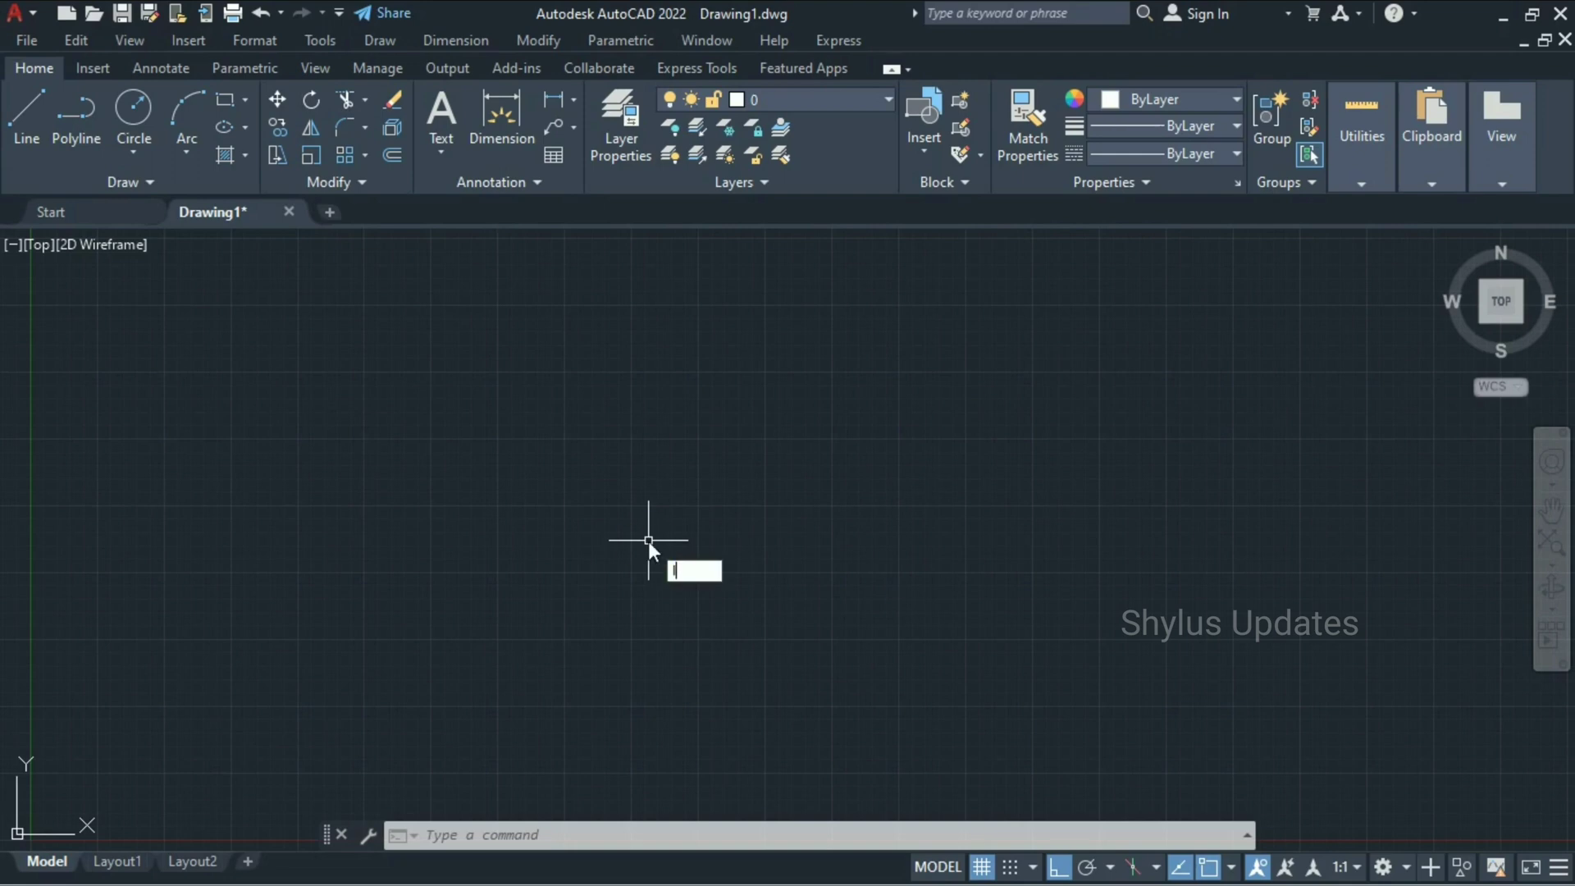
key("Return")
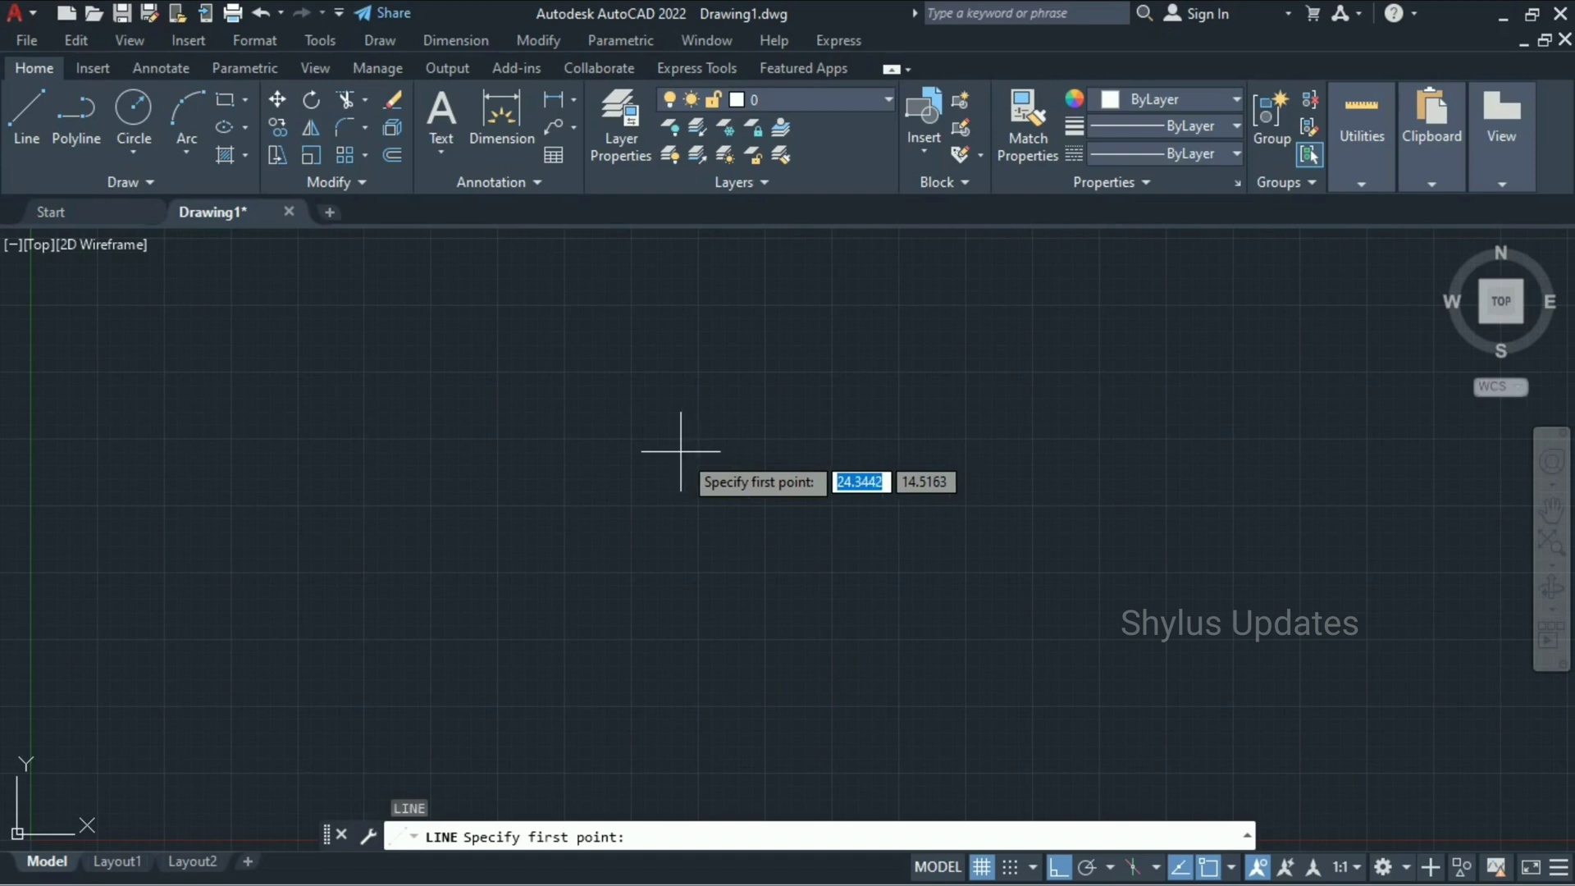
left_click(567, 383)
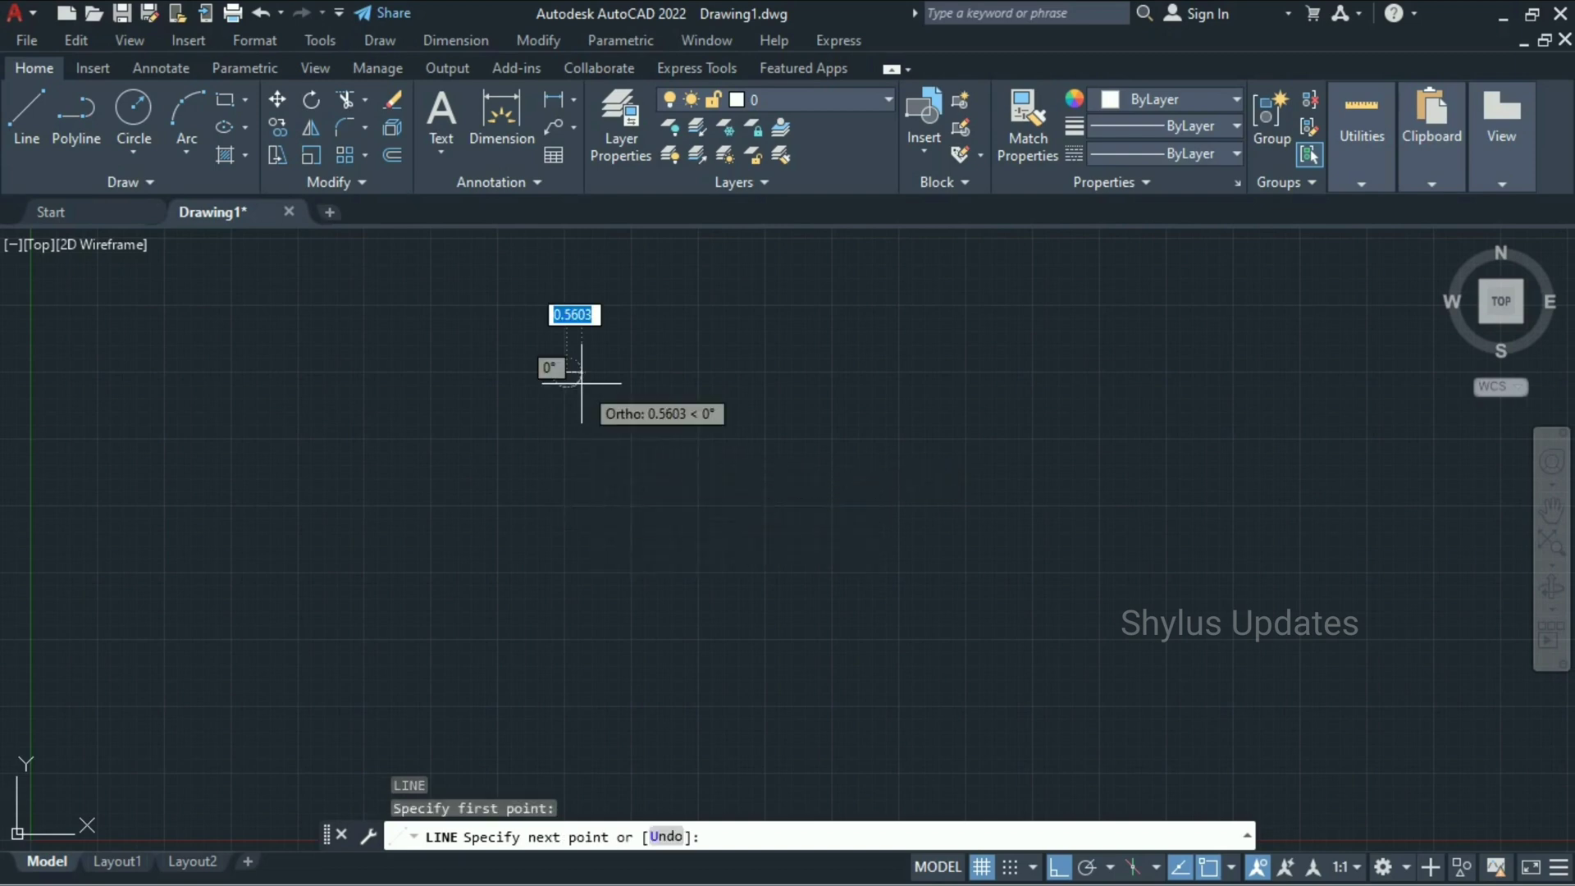
left_click(1019, 288)
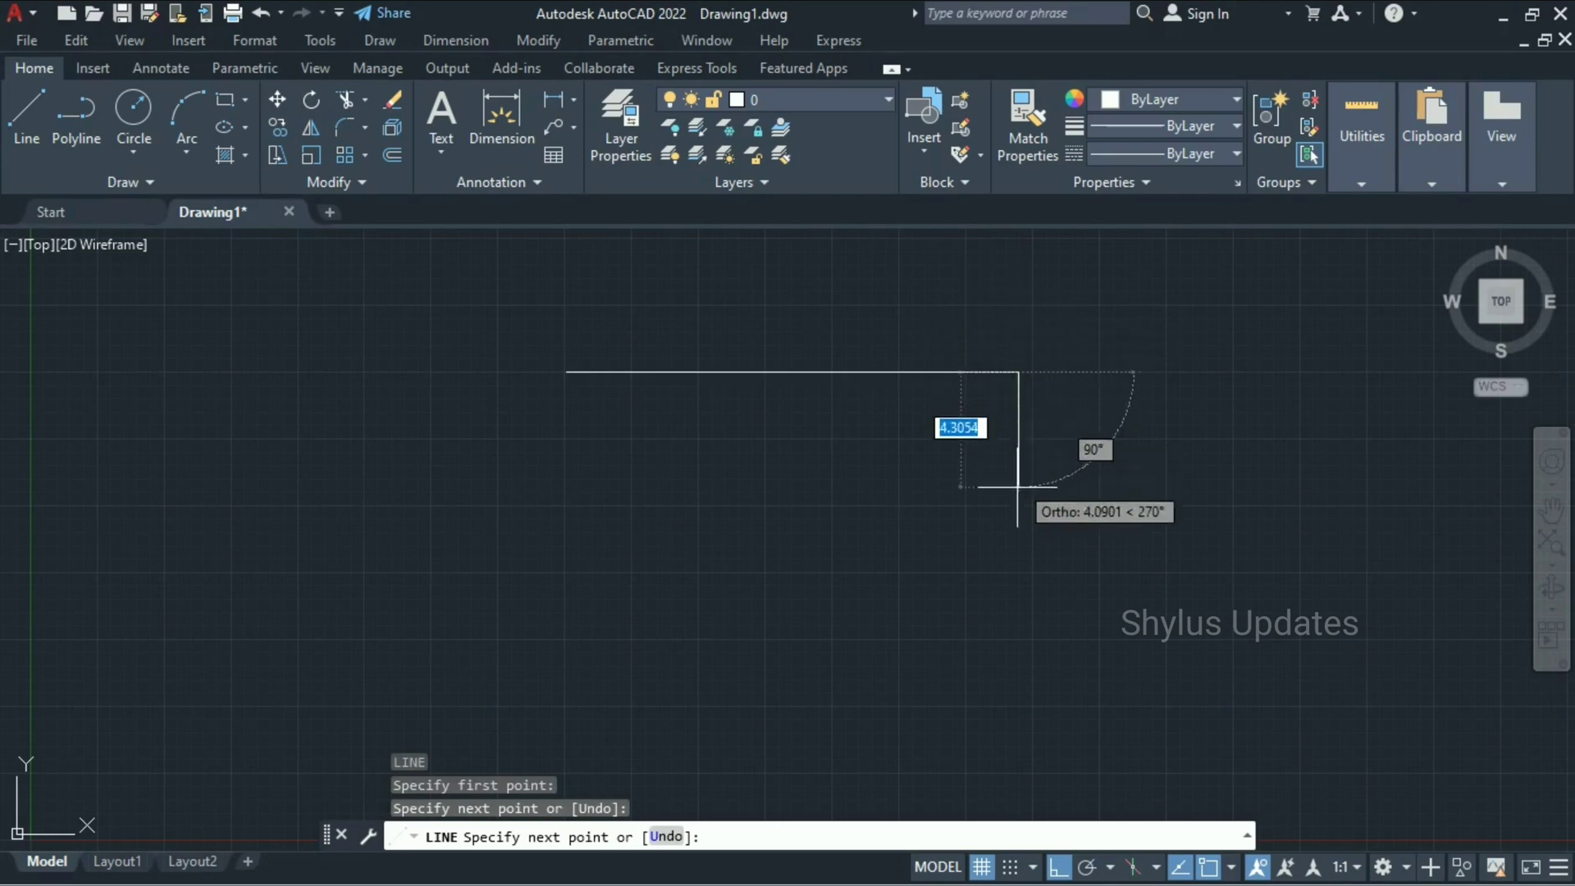
left_click(1019, 646)
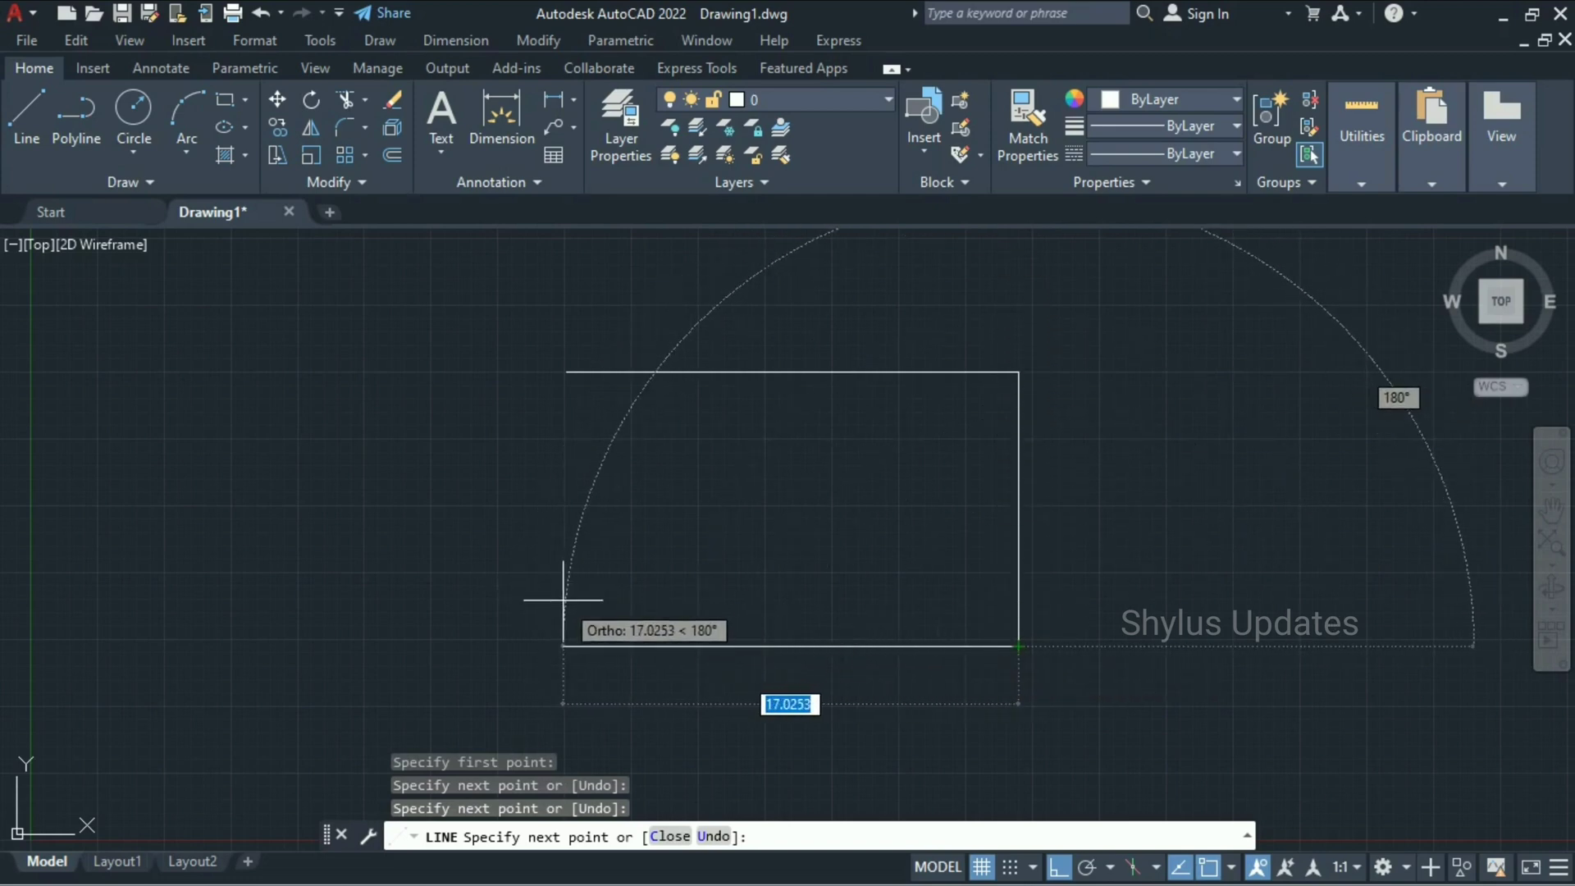
left_click(564, 594)
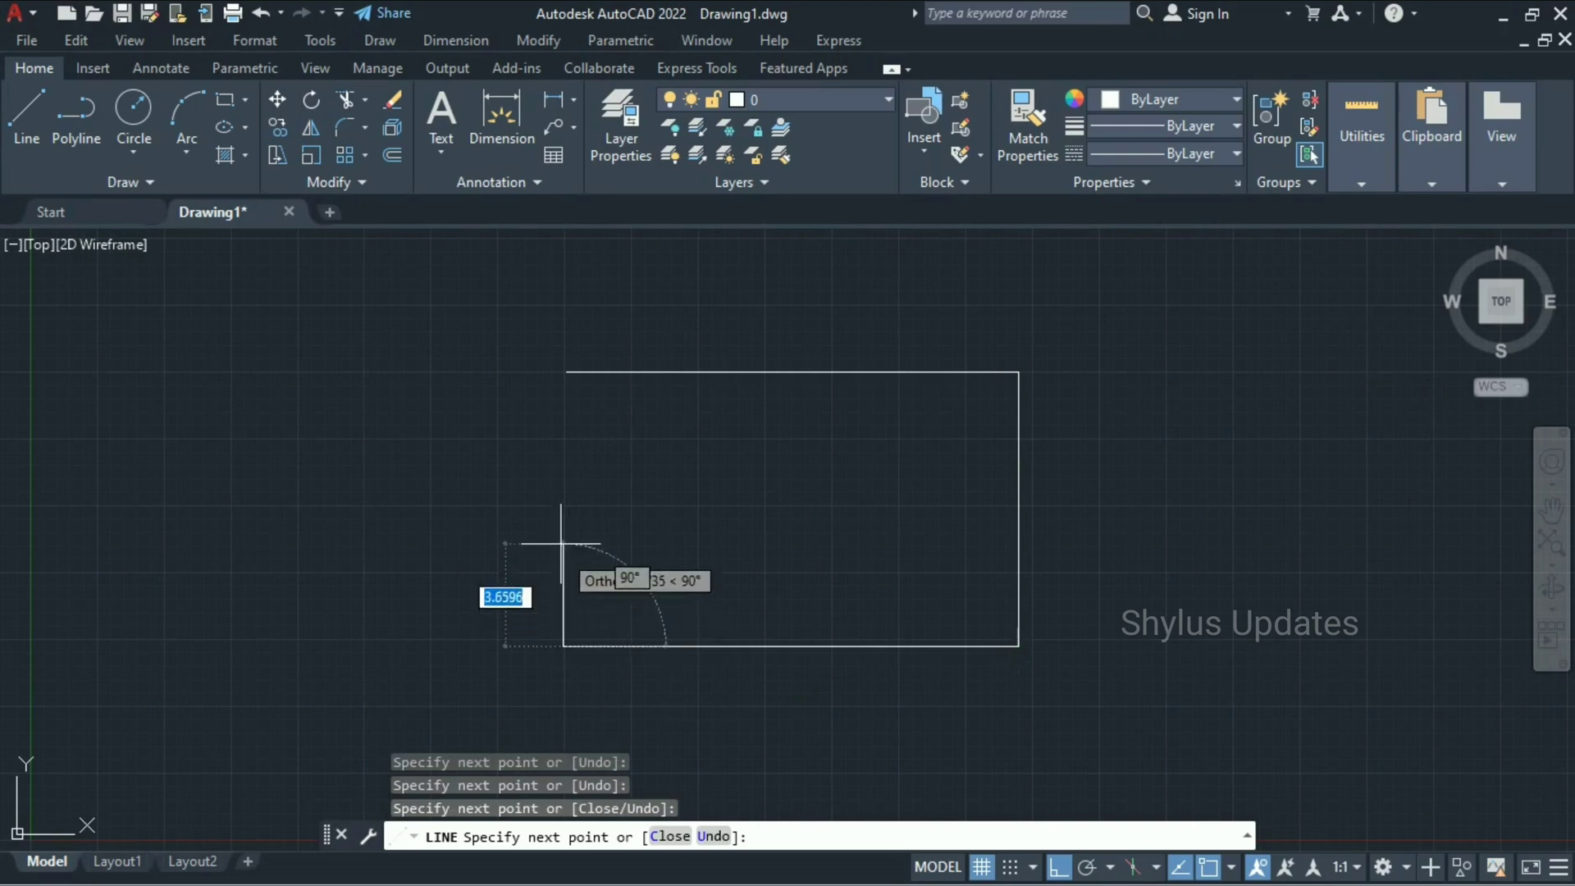
left_click(566, 371)
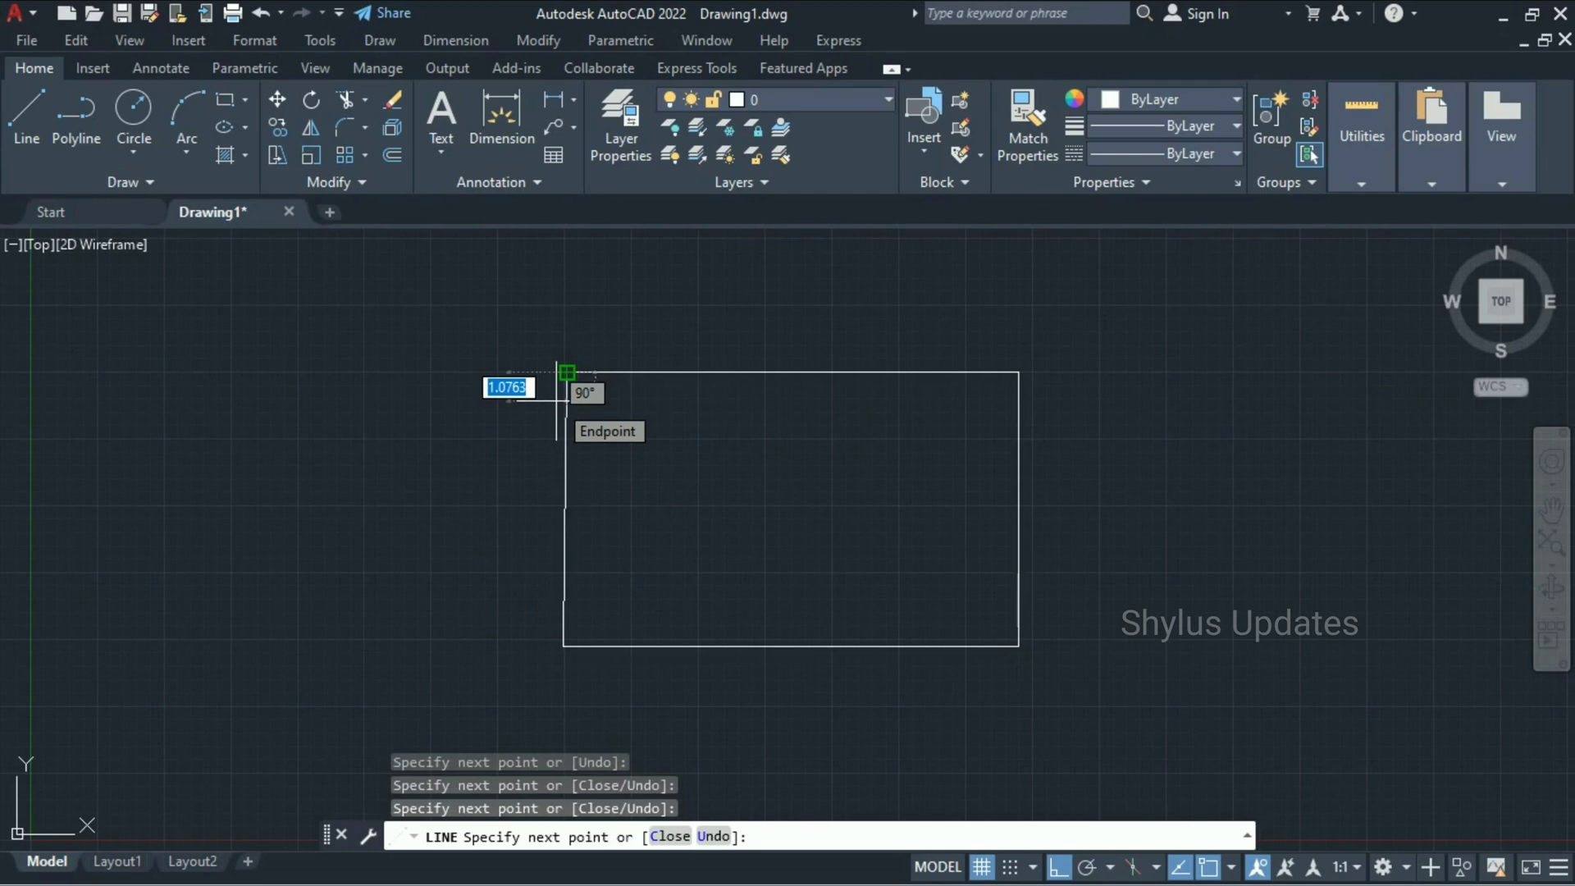
left_click(566, 372)
key("Return")
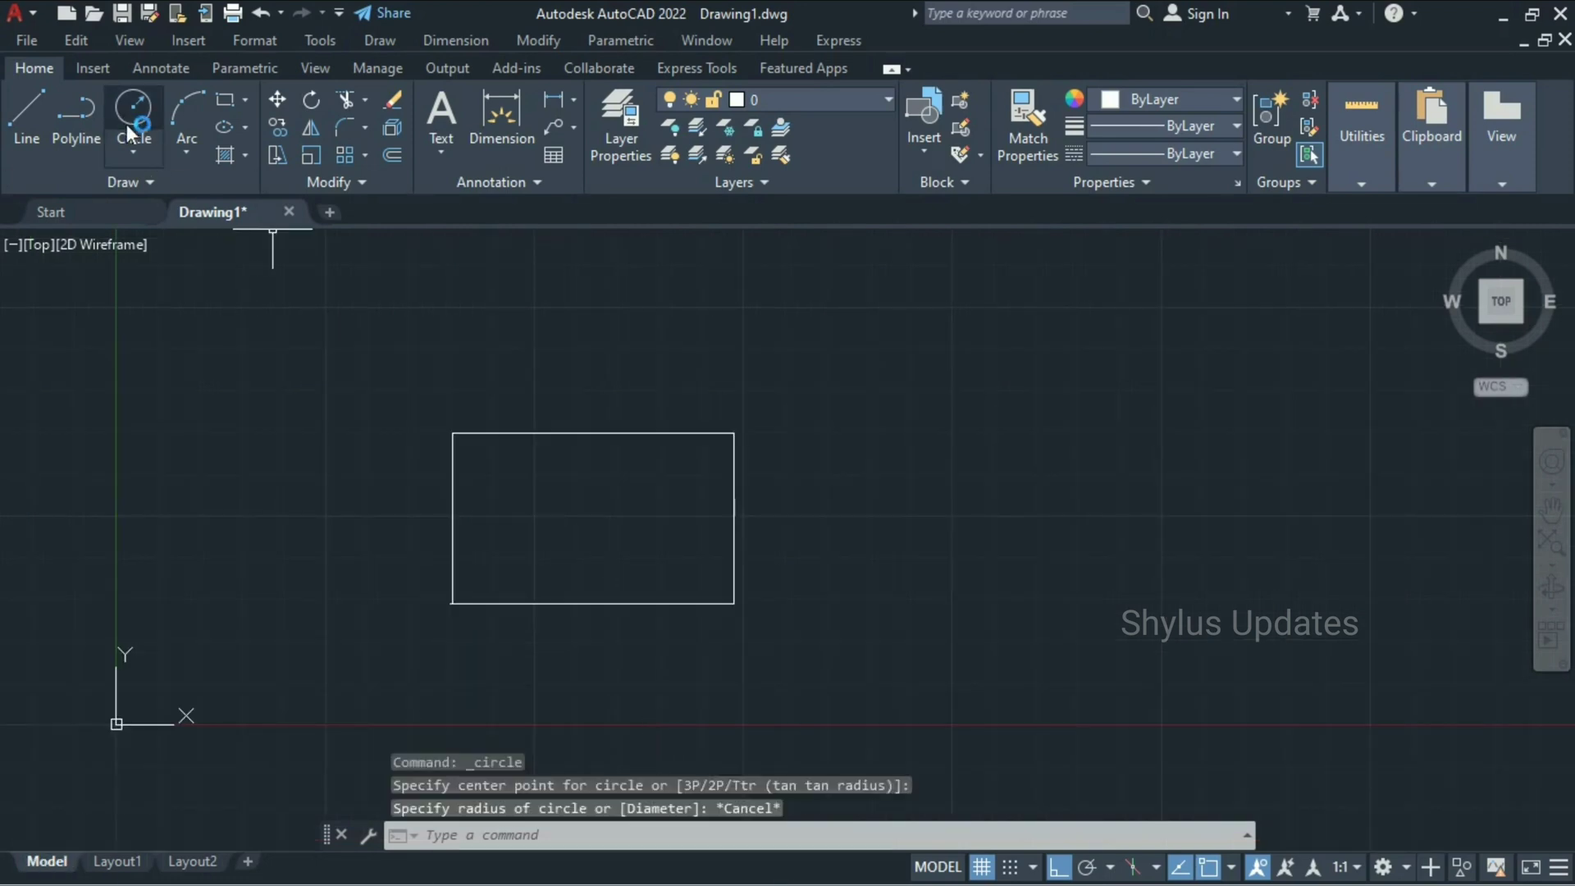
Step: Draw a circle centred to the right of the rectangle, picking its radius point
left_click(133, 114)
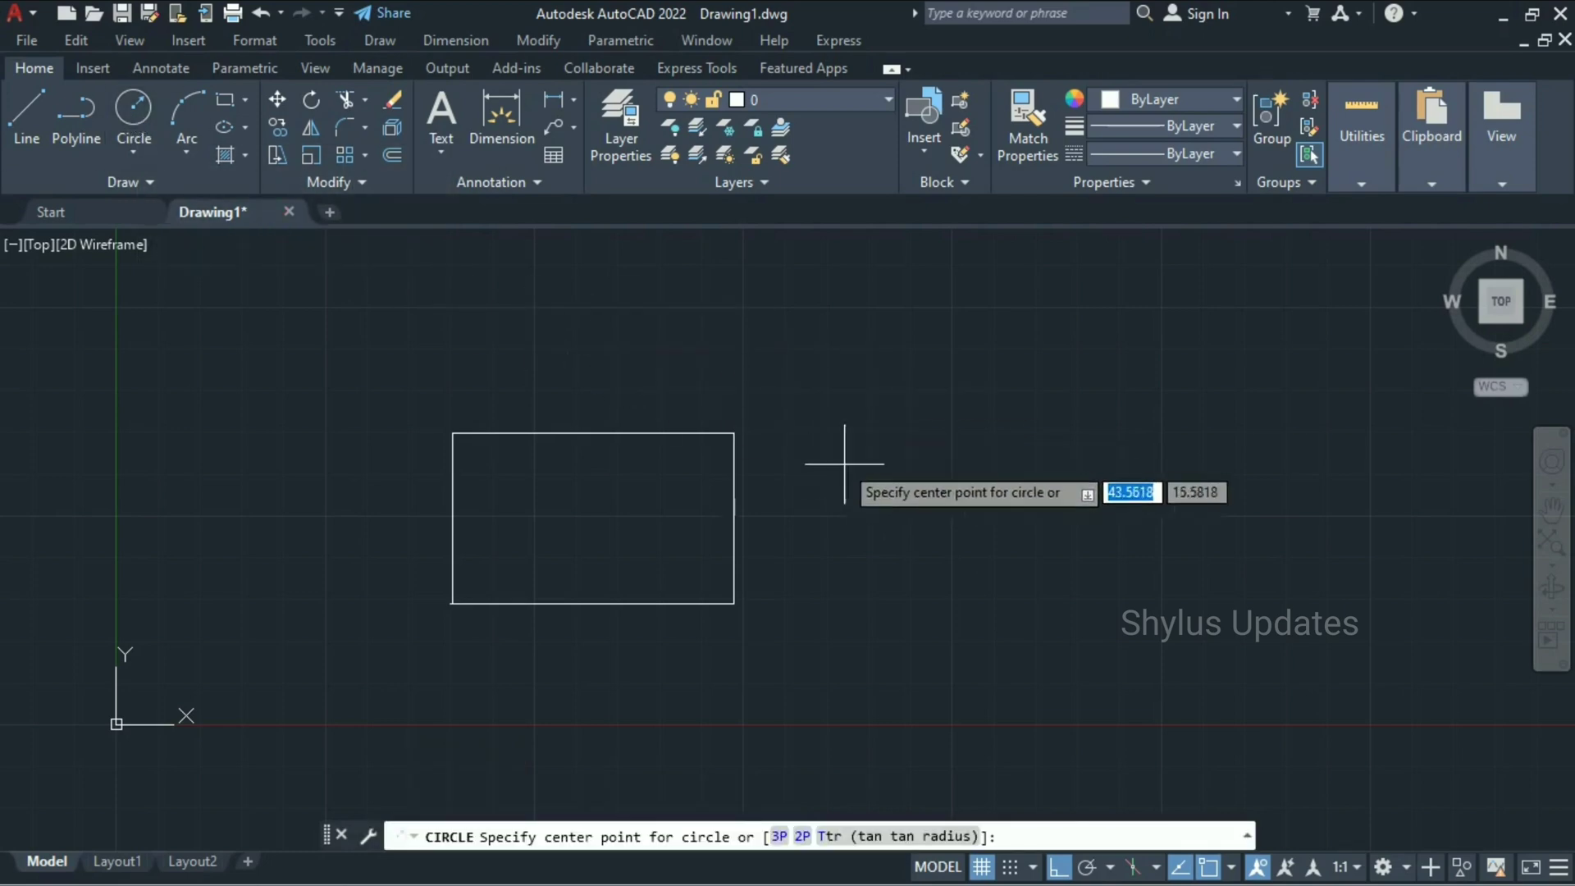
left_click(934, 516)
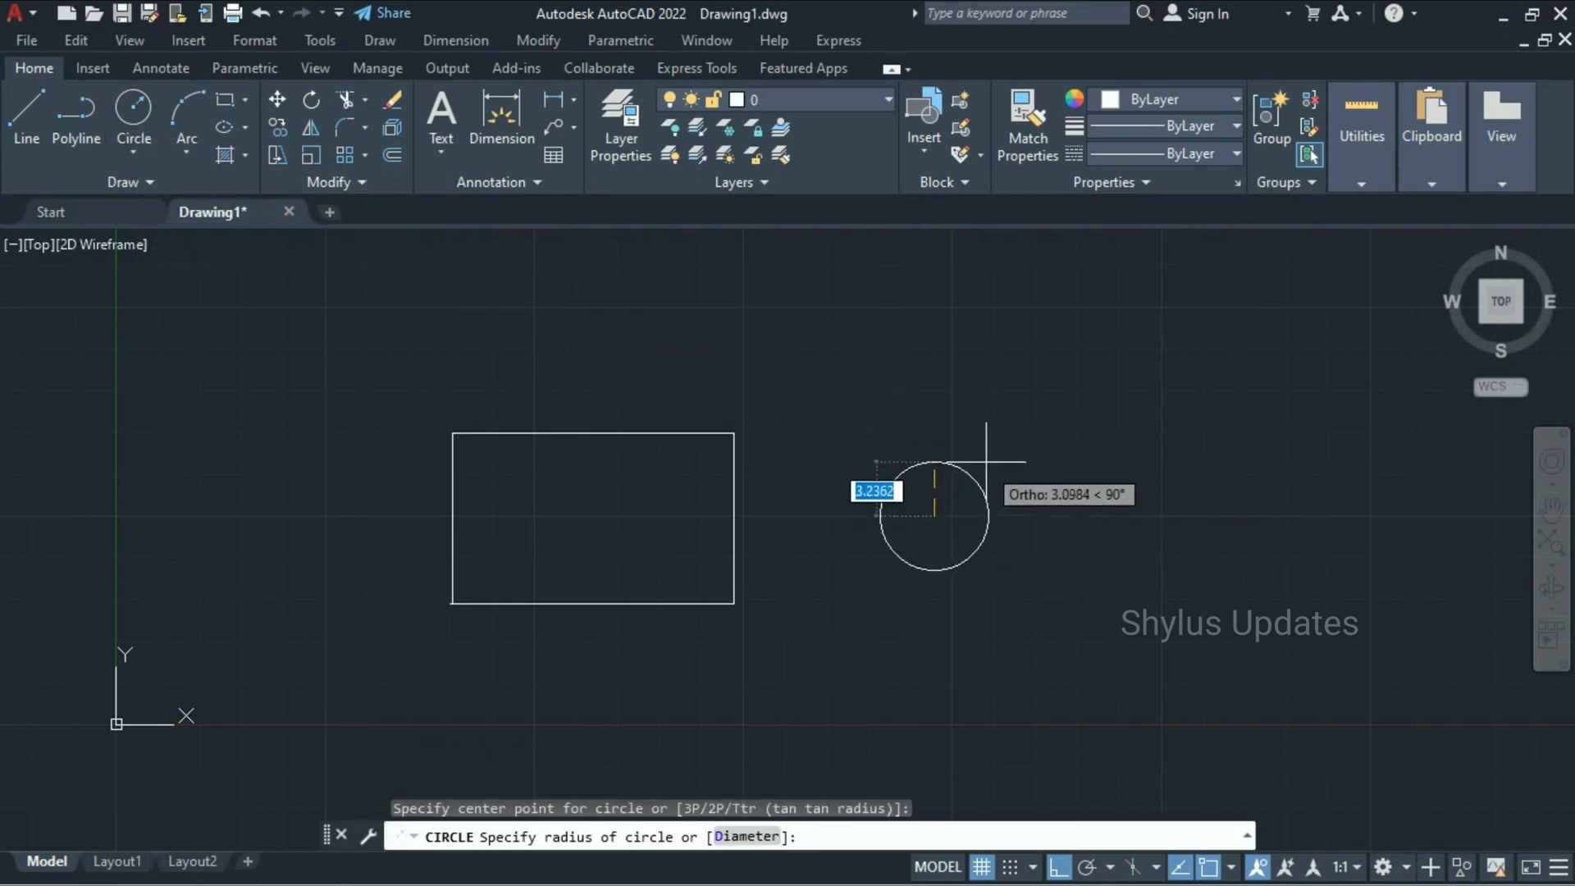
left_click(1018, 443)
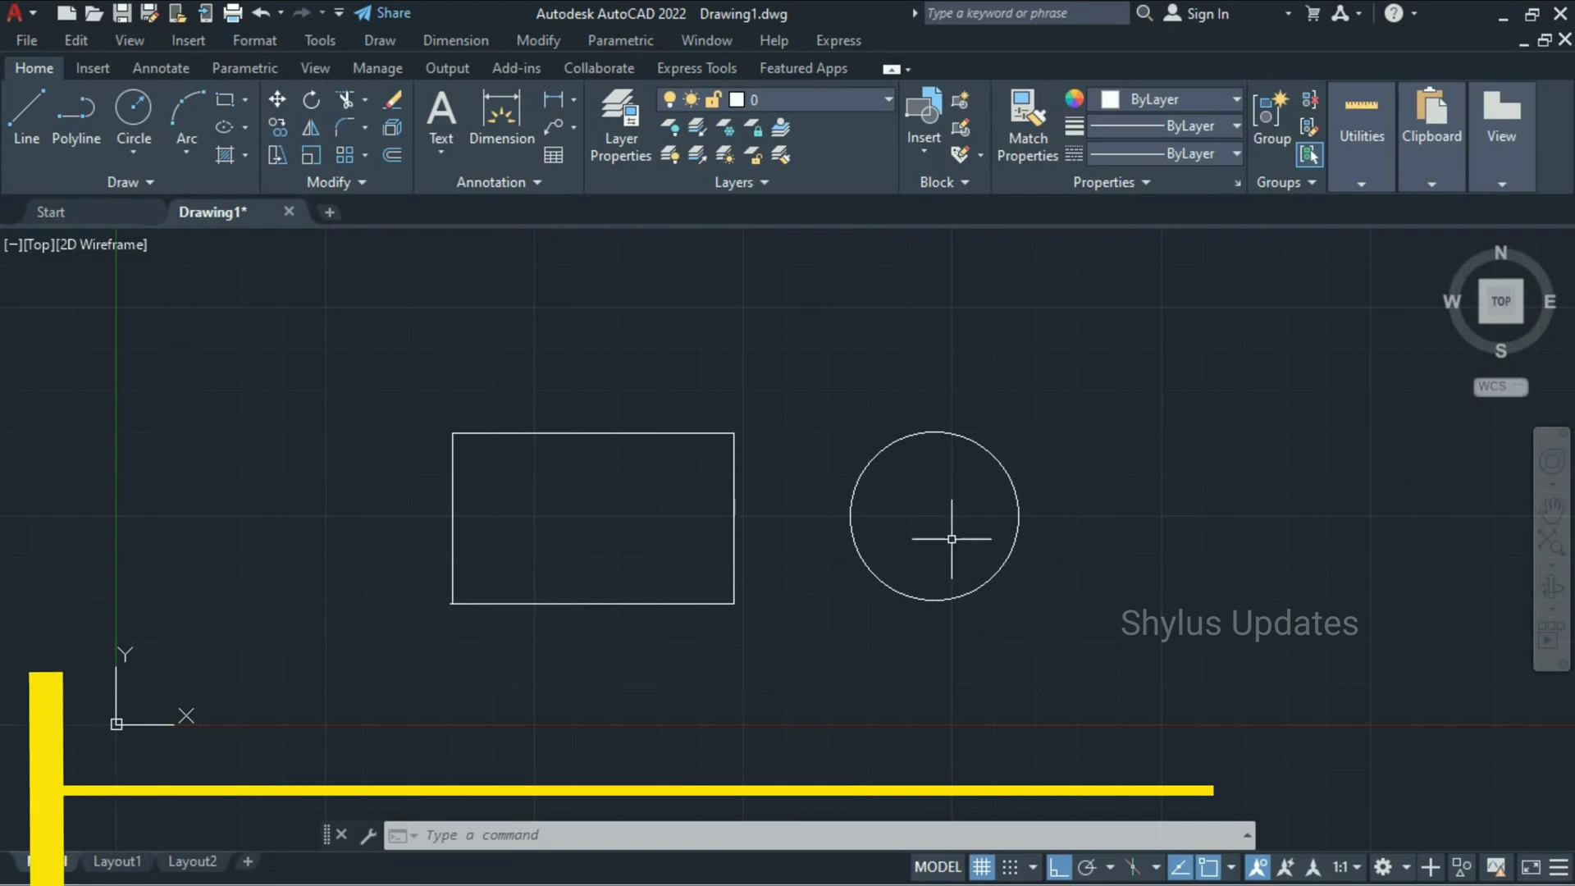
Step: Pan and zoom the view so the rectangle and circle fill more of the screen
scroll(932, 523, "down", 2)
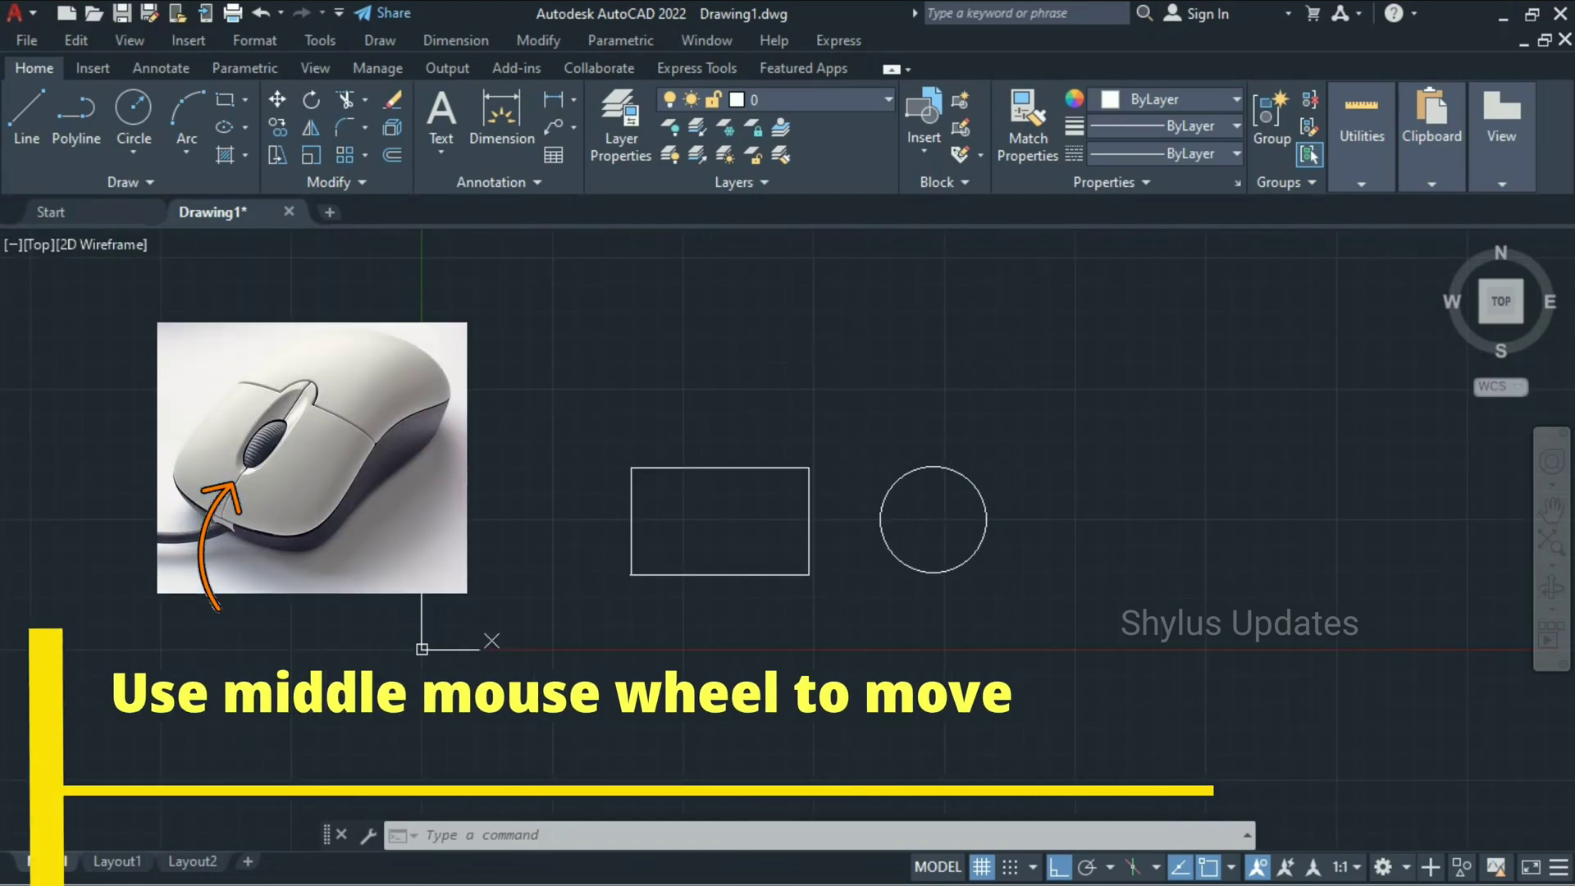
mouse_move(932, 523)
middle_mouse_down()
mouse_move(966, 503)
mouse_move(917, 528)
mouse_move(935, 478)
mouse_move(961, 527)
mouse_move(923, 547)
mouse_move(927, 453)
mouse_move(902, 553)
mouse_move(843, 508)
mouse_move(863, 552)
mouse_move(972, 604)
mouse_move(936, 657)
mouse_move(776, 621)
mouse_move(1012, 736)
mouse_move(780, 652)
mouse_move(925, 533)
mouse_move(936, 860)
mouse_move(780, 648)
mouse_move(932, 443)
mouse_move(816, 436)
middle_mouse_up()
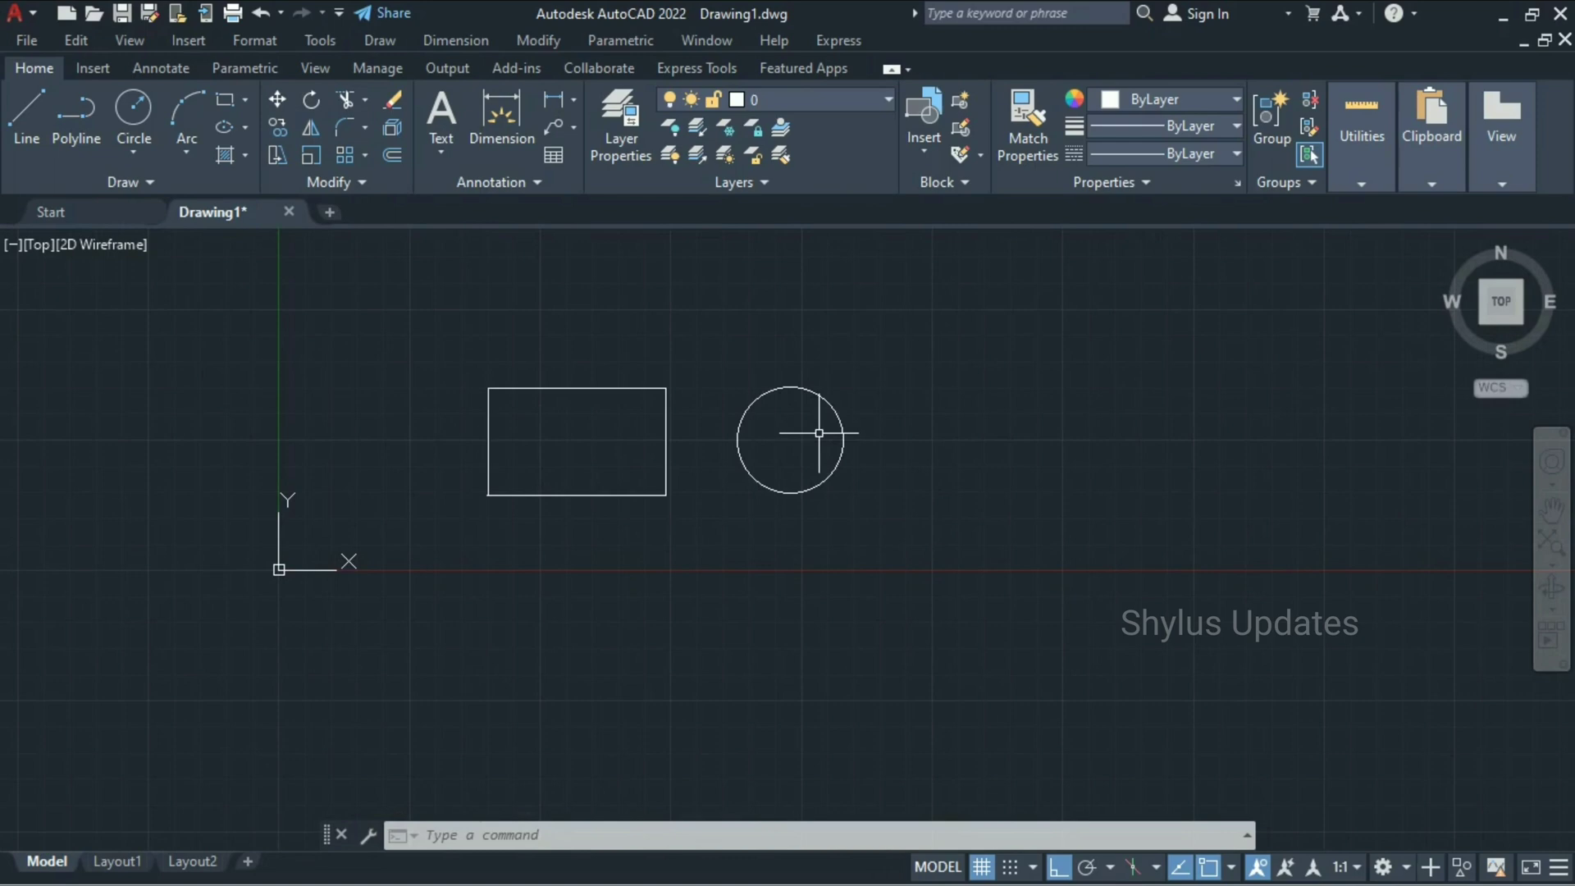
scroll(840, 438, "up", 4)
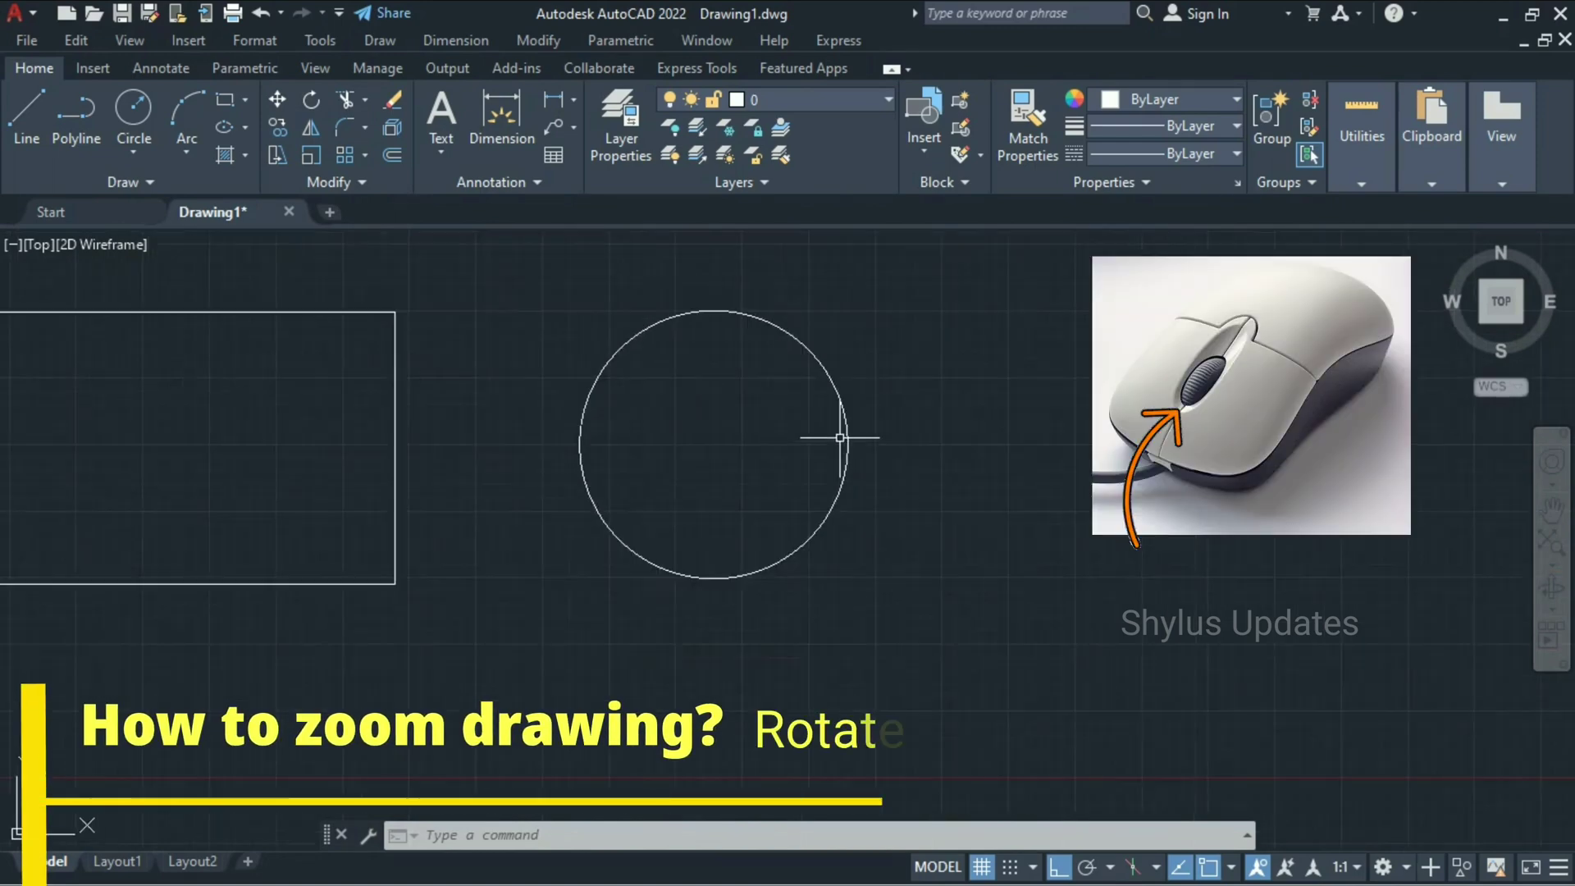
scroll(840, 437, "up", 3)
scroll(840, 437, "down", 5)
scroll(840, 437, "up", 4)
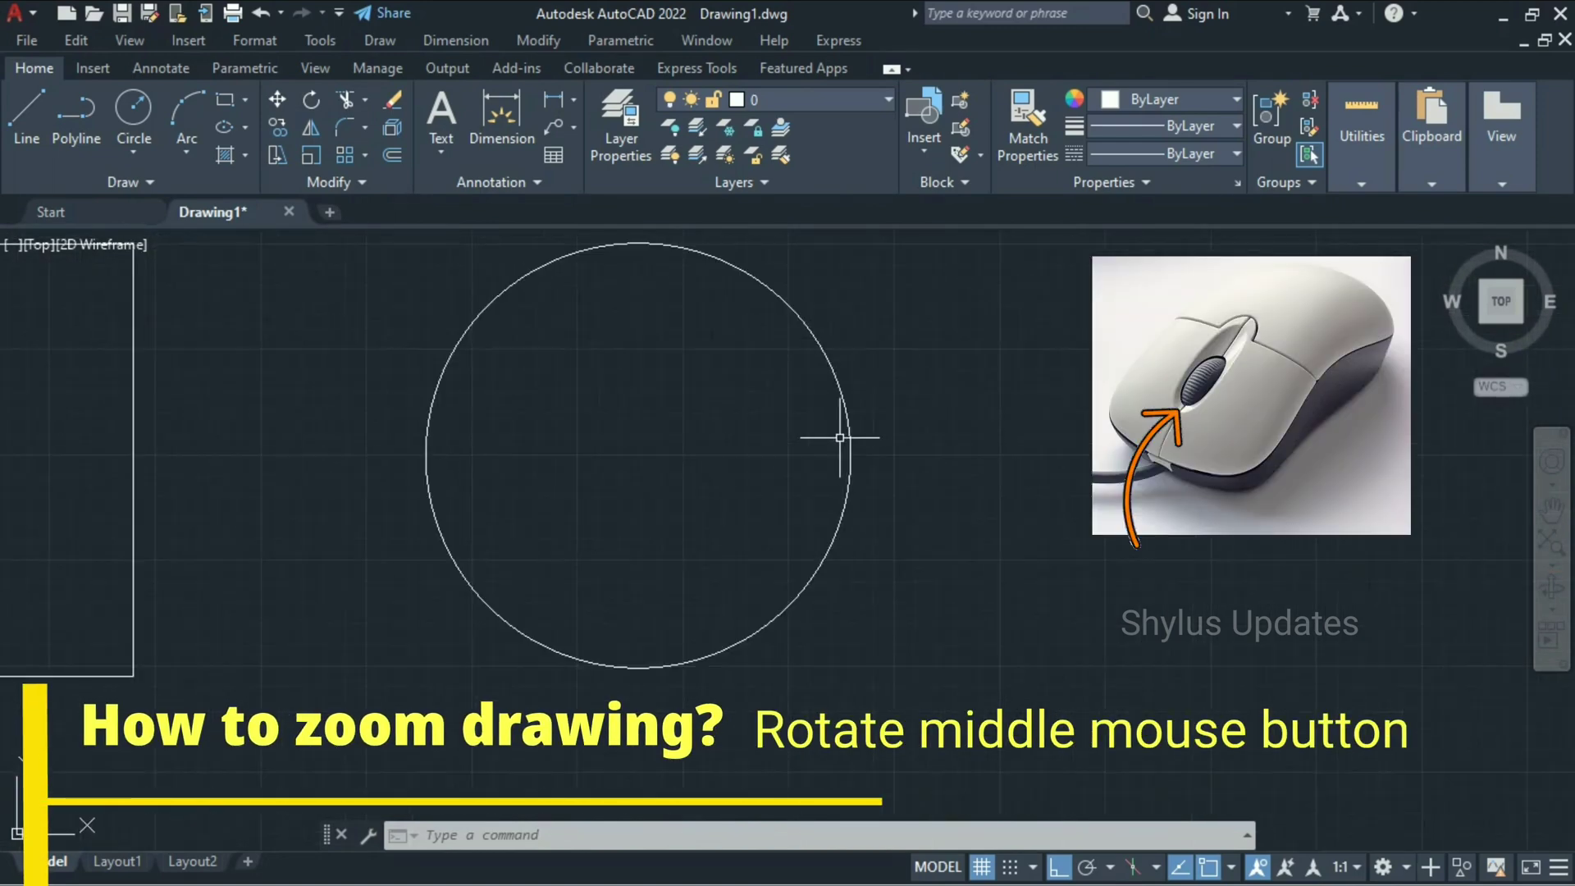
scroll(843, 436, "down", 4)
scroll(742, 486, "up", 2)
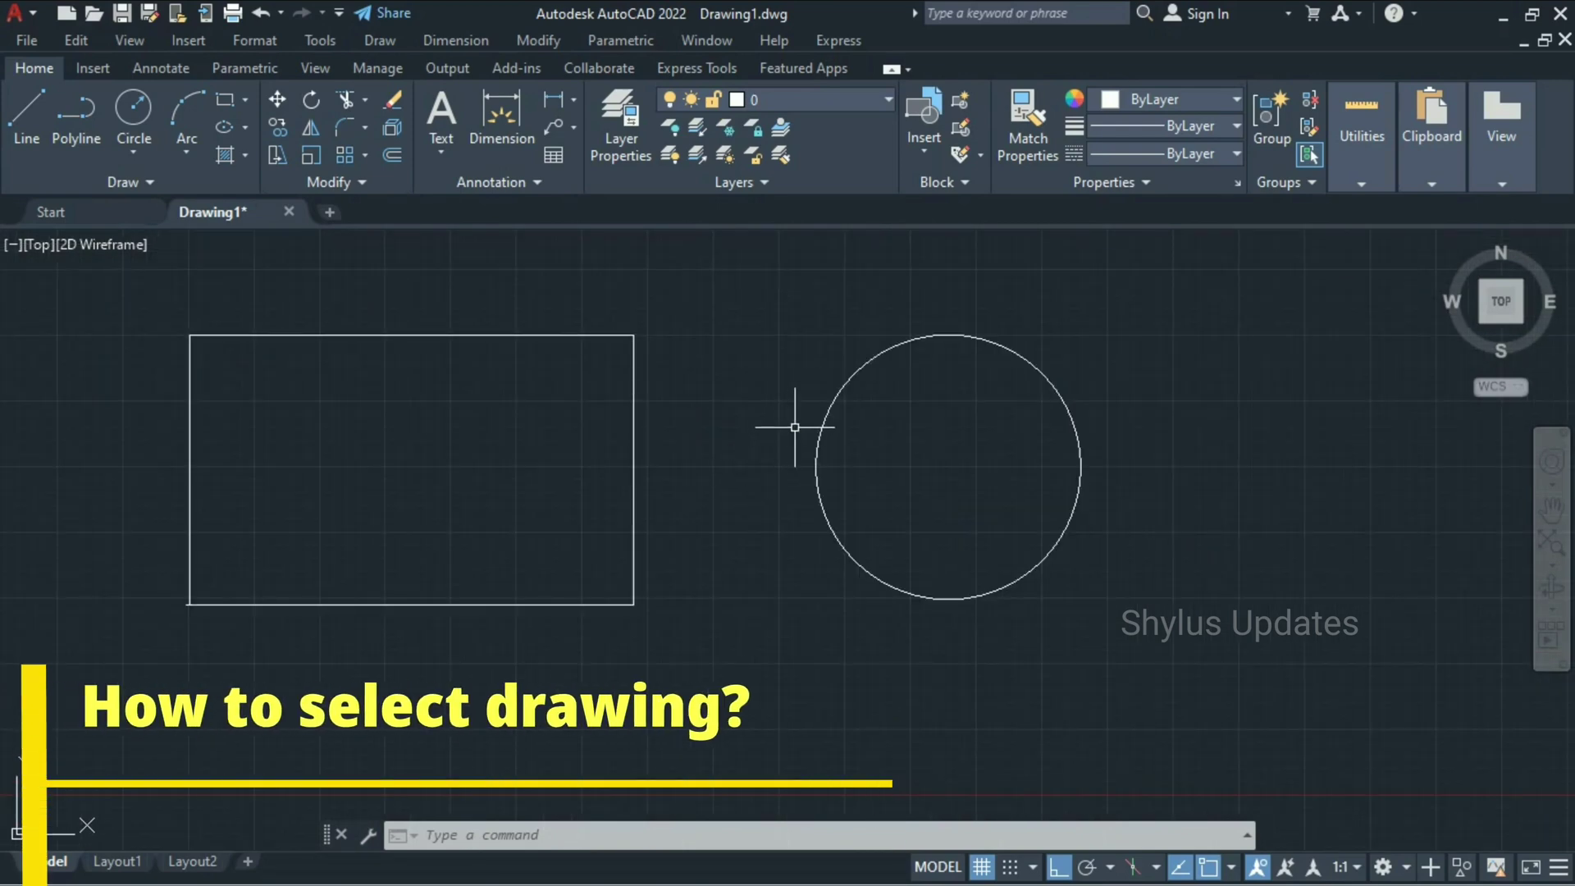
Step: Select the circle and then each of the rectangle's four sides individually
left_click(830, 404)
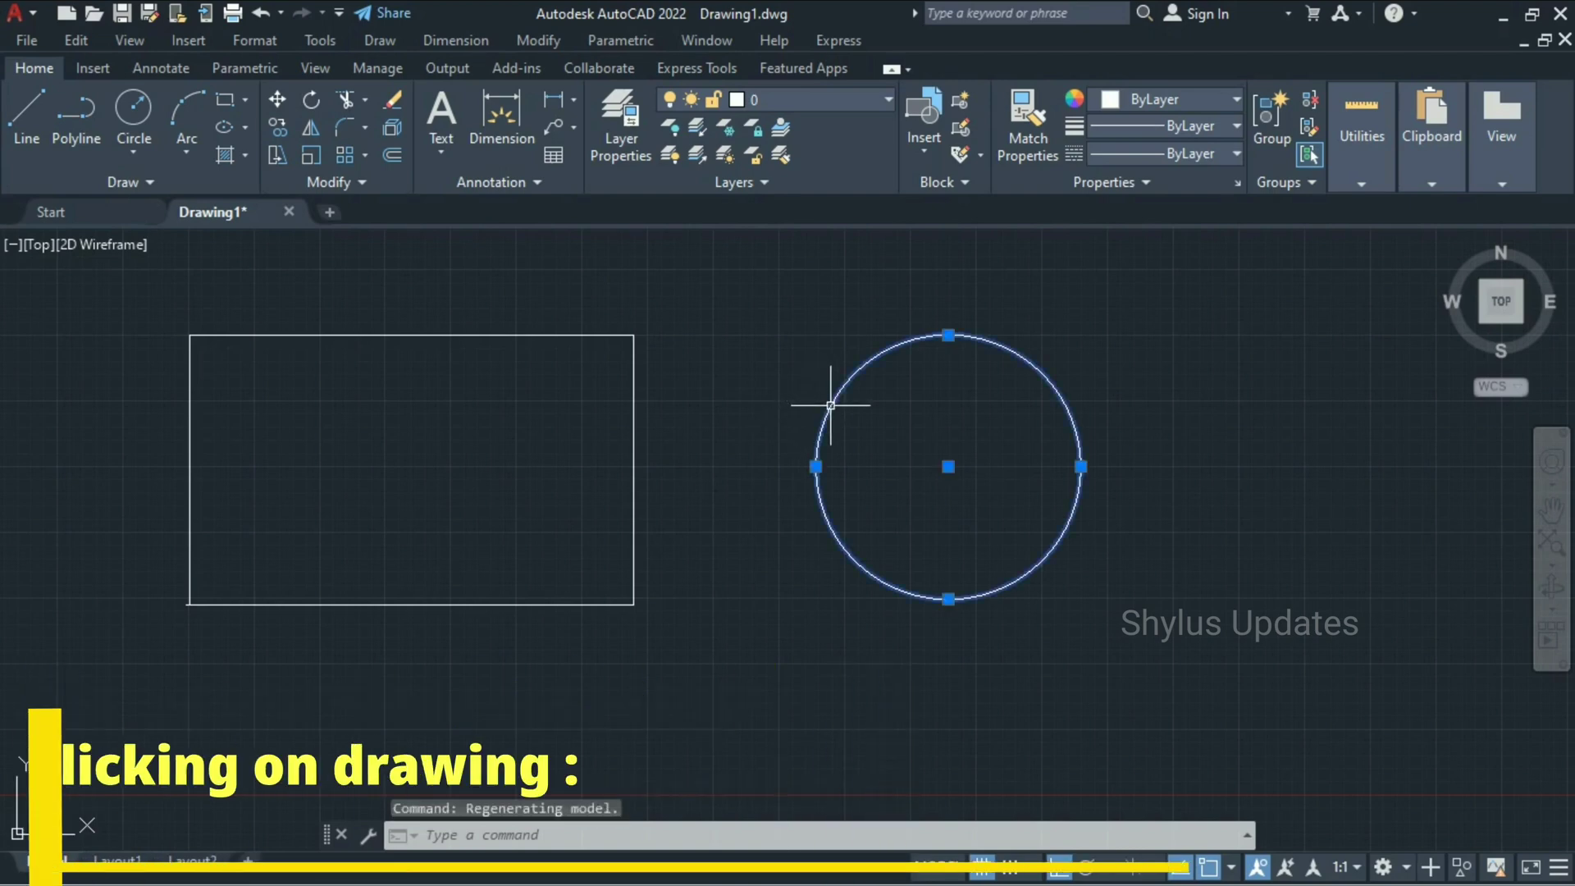
left_click(633, 335)
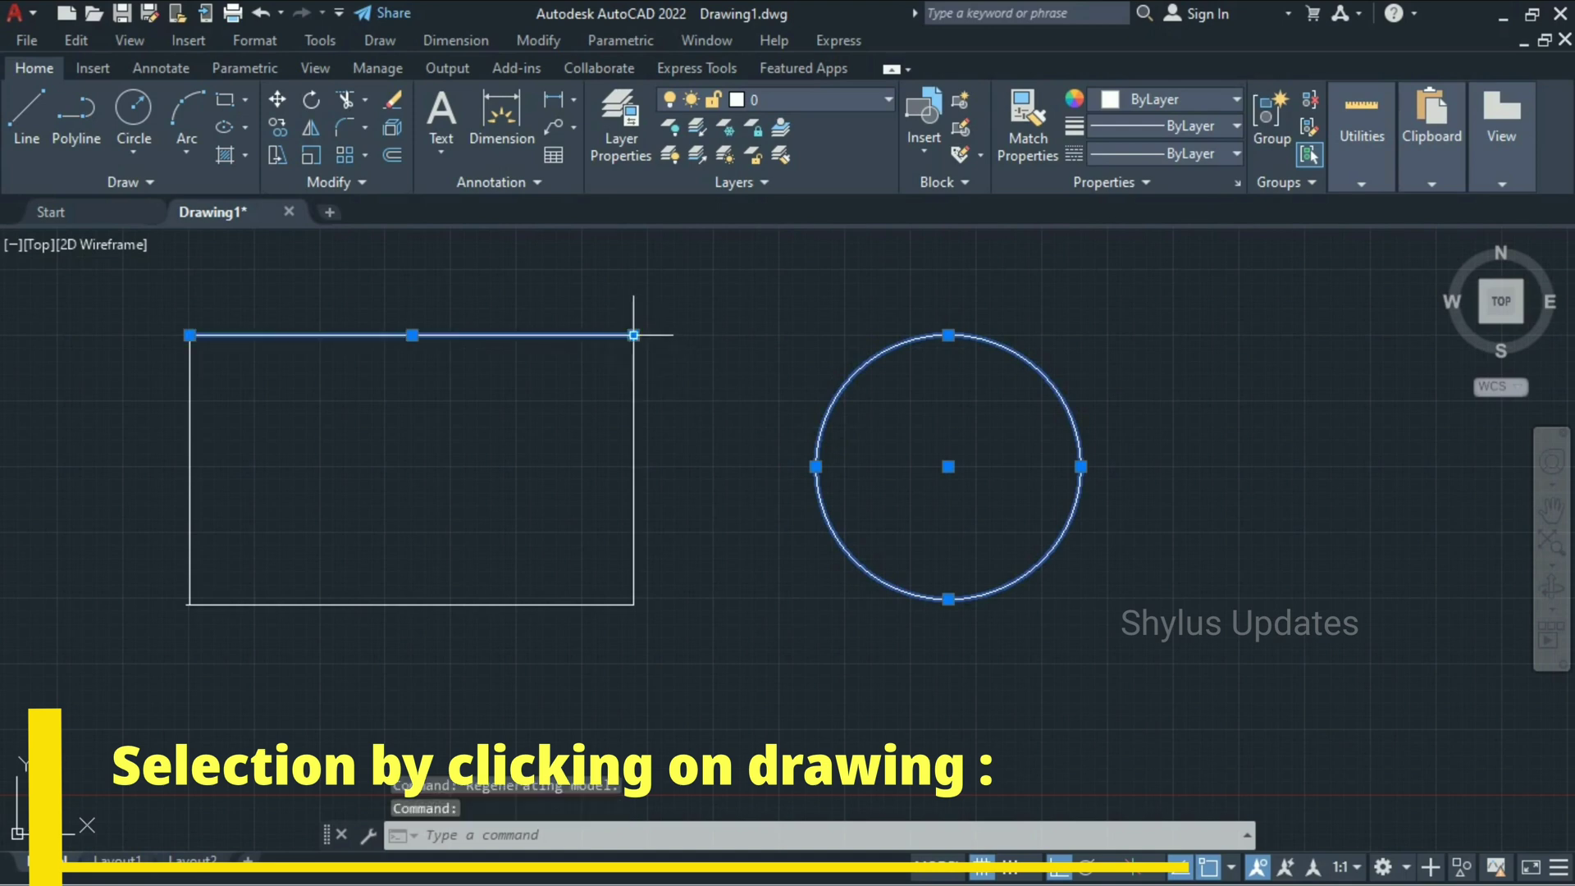
left_click(633, 382)
left_click(534, 605)
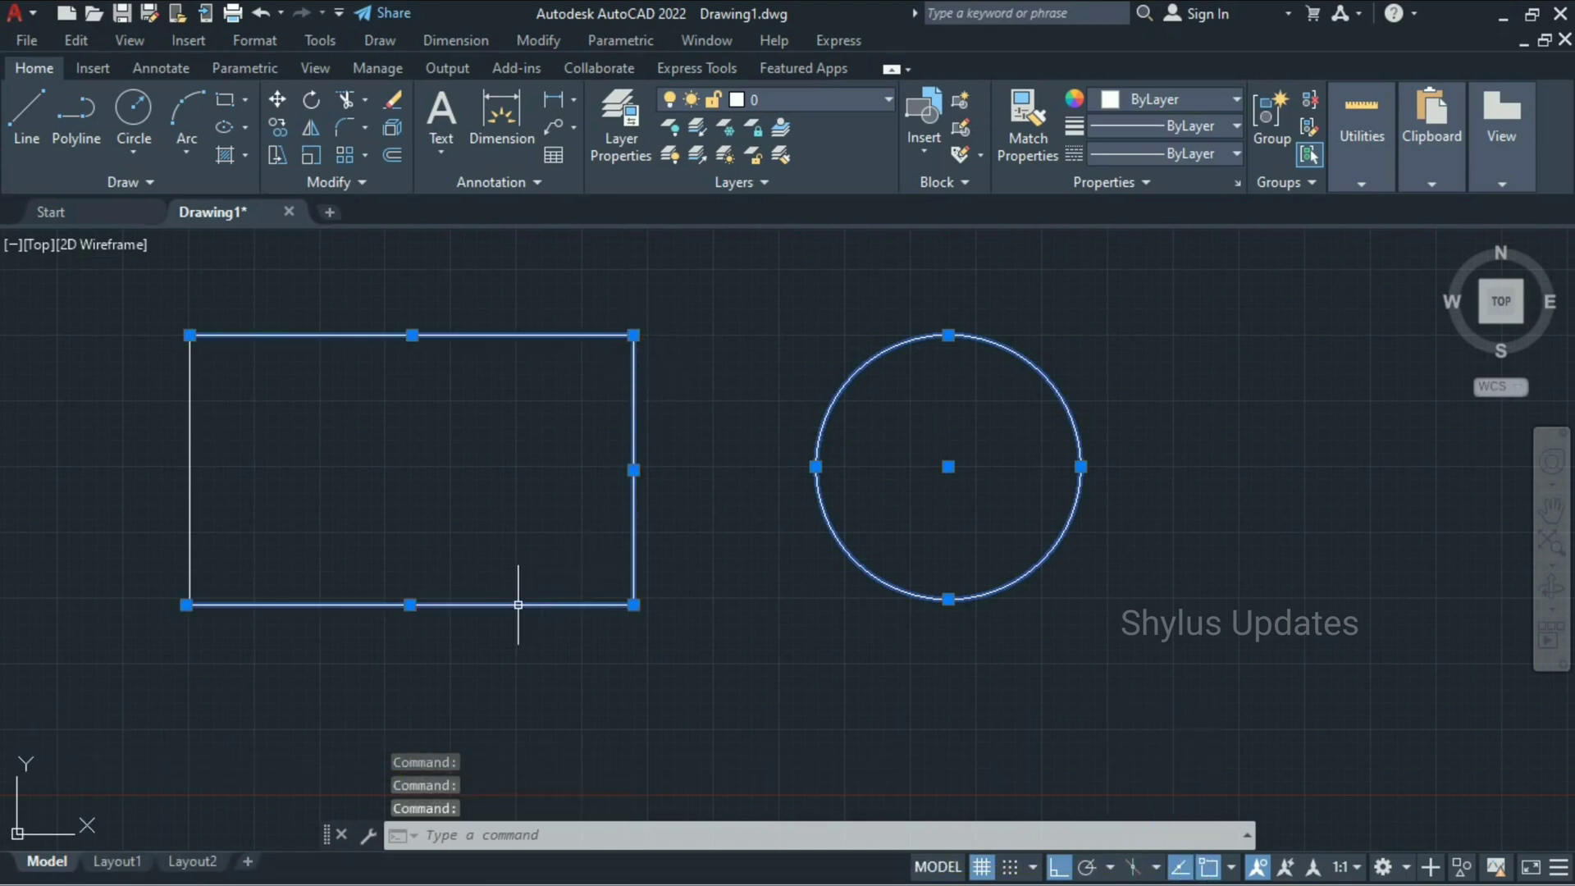
left_click(192, 472)
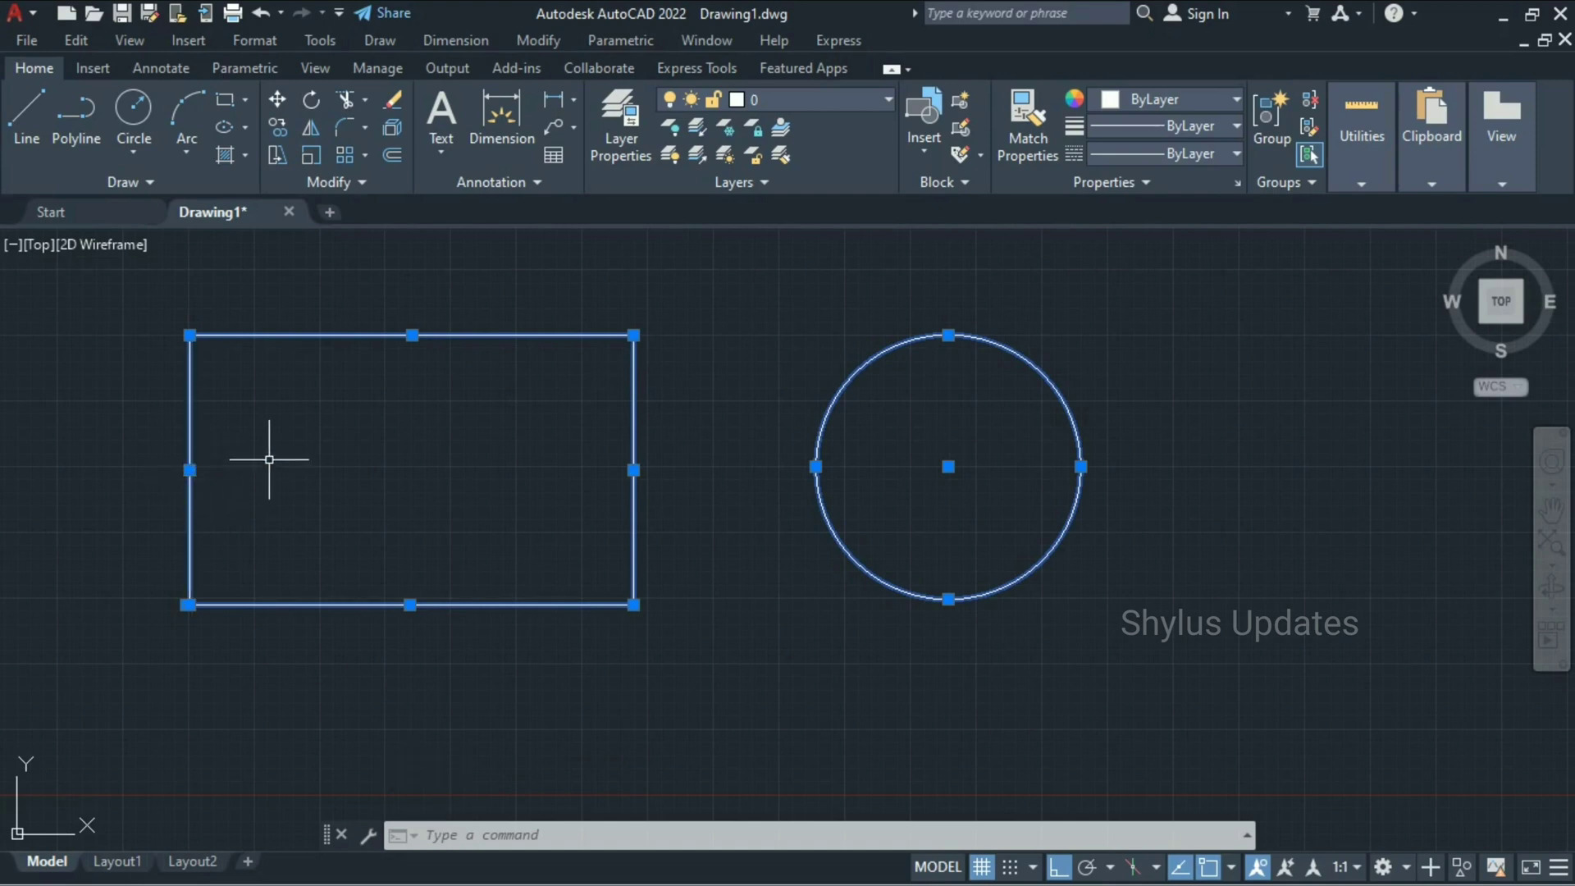
Step: Clear the selection and begin a selection window above-left of the rectangle
key("Escape")
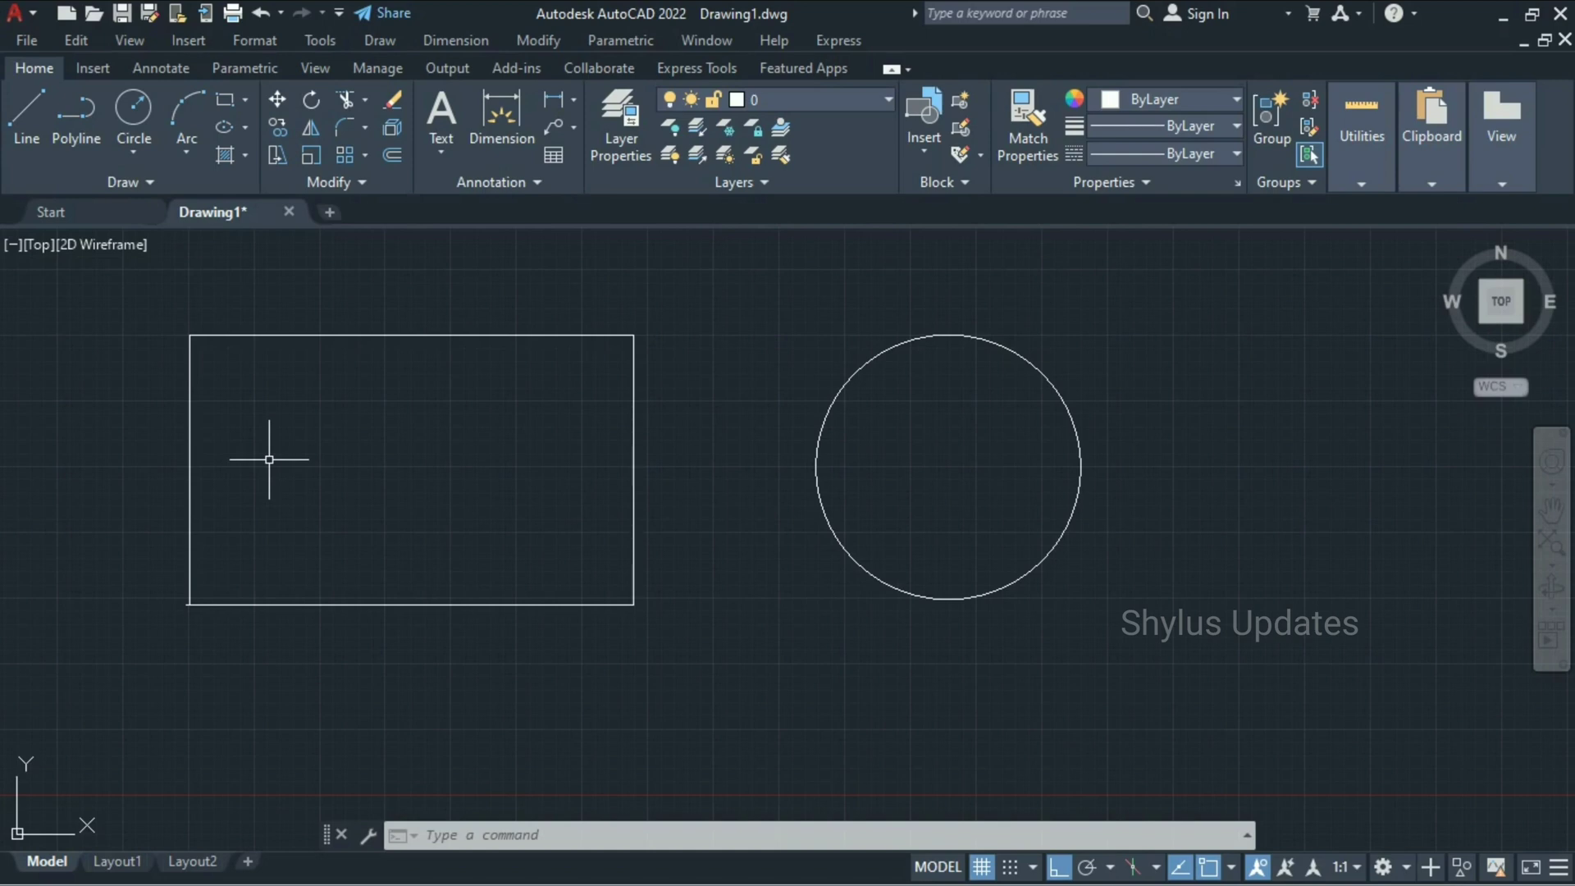
key("Escape")
left_click(139, 294)
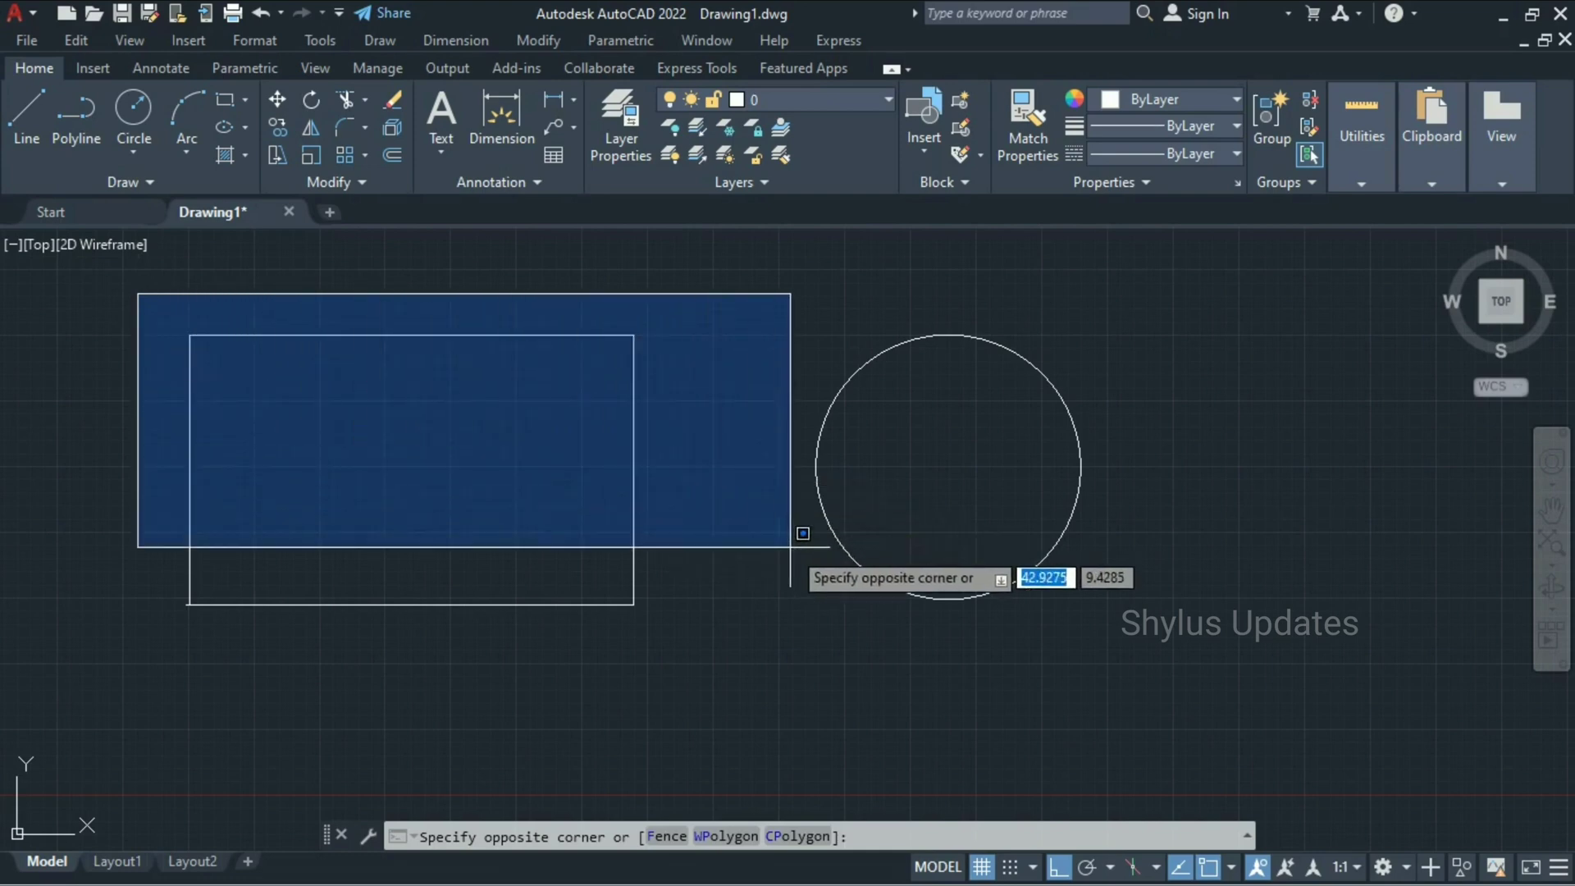
Step: Close the window below-right of the circle to select both shapes, then deselect them
left_click(1190, 628)
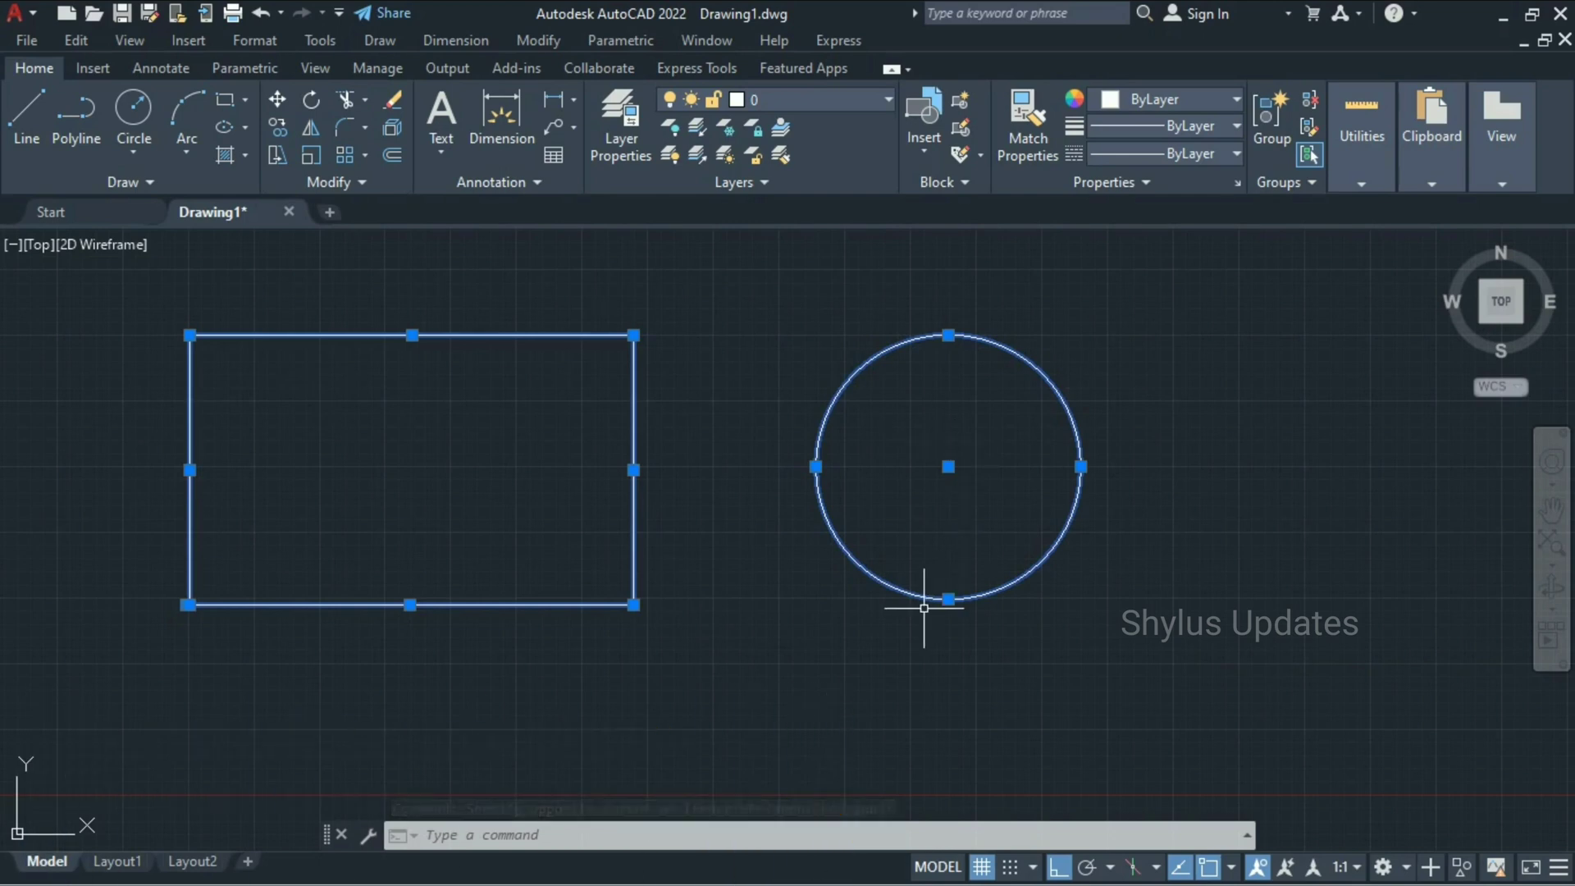
key("Escape")
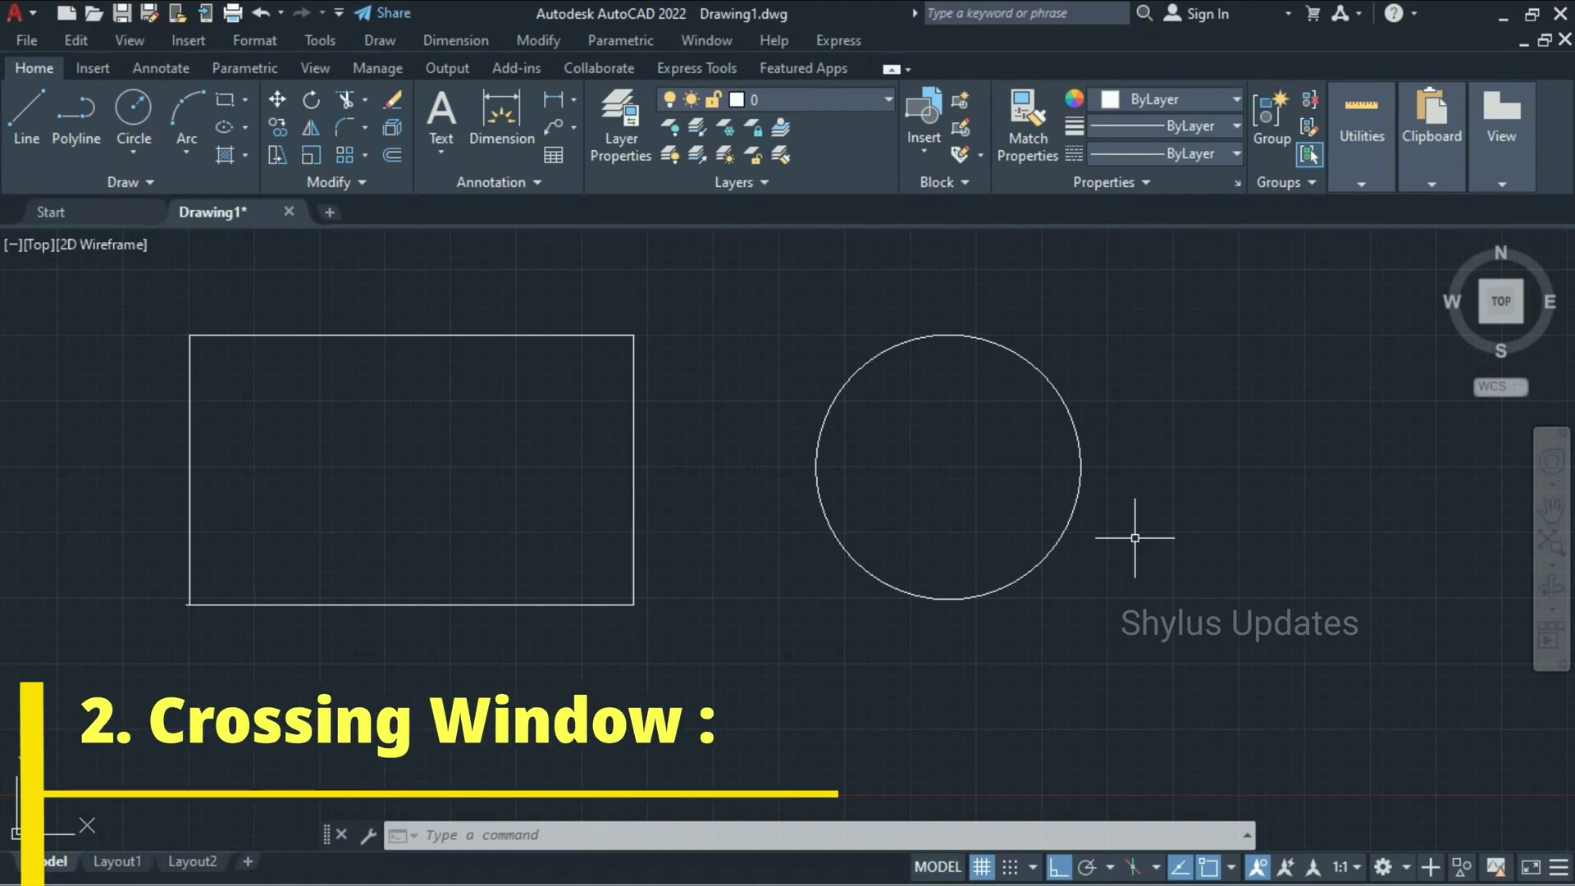
left_click(124, 308)
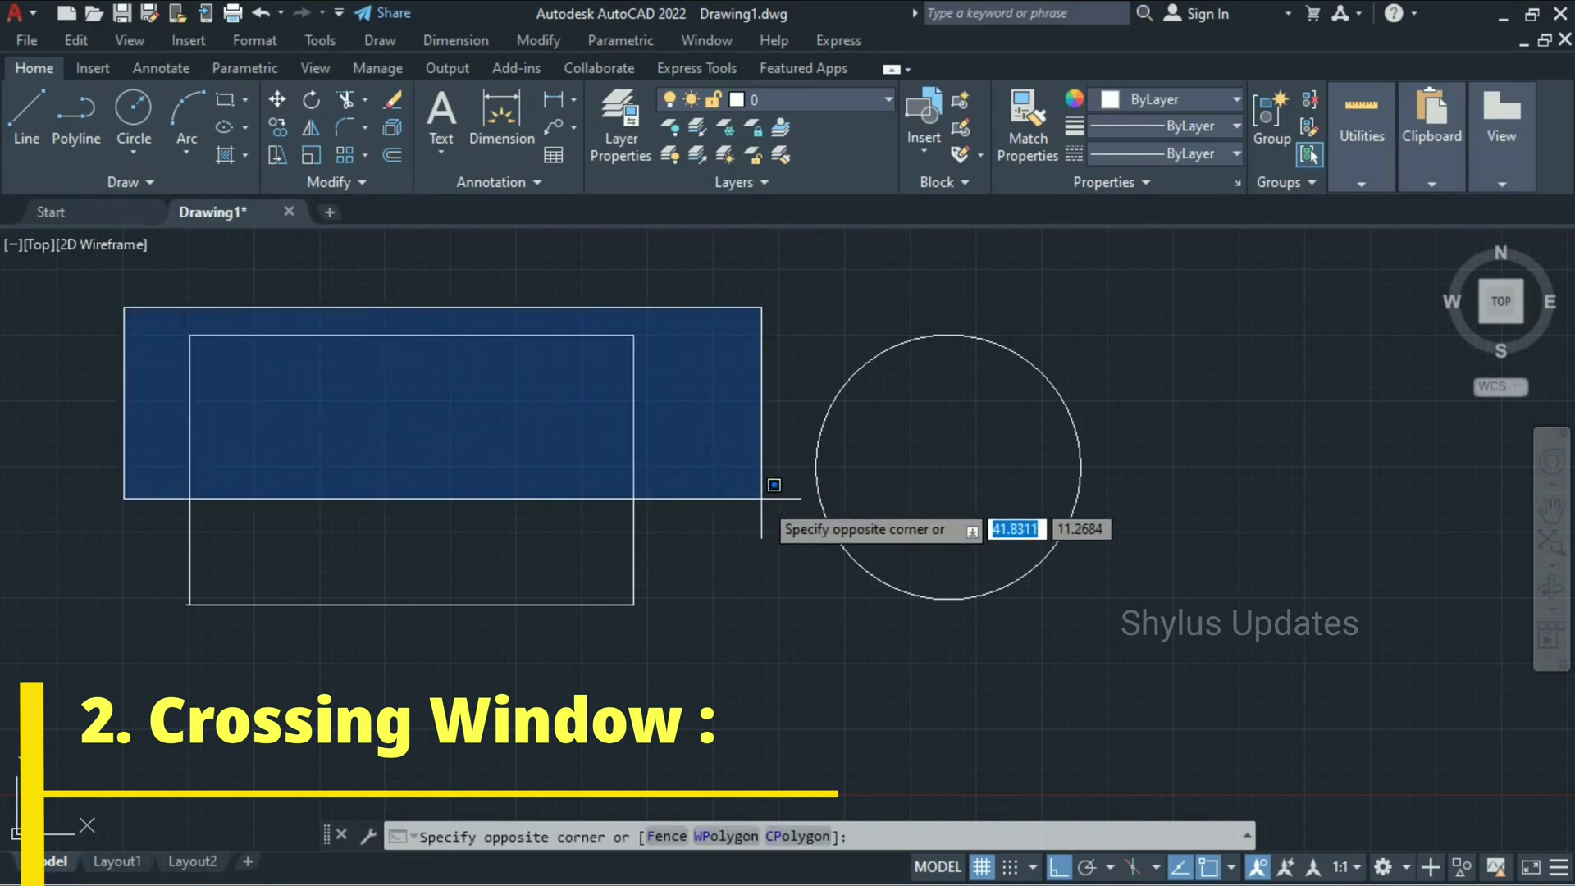
left_click(1117, 456)
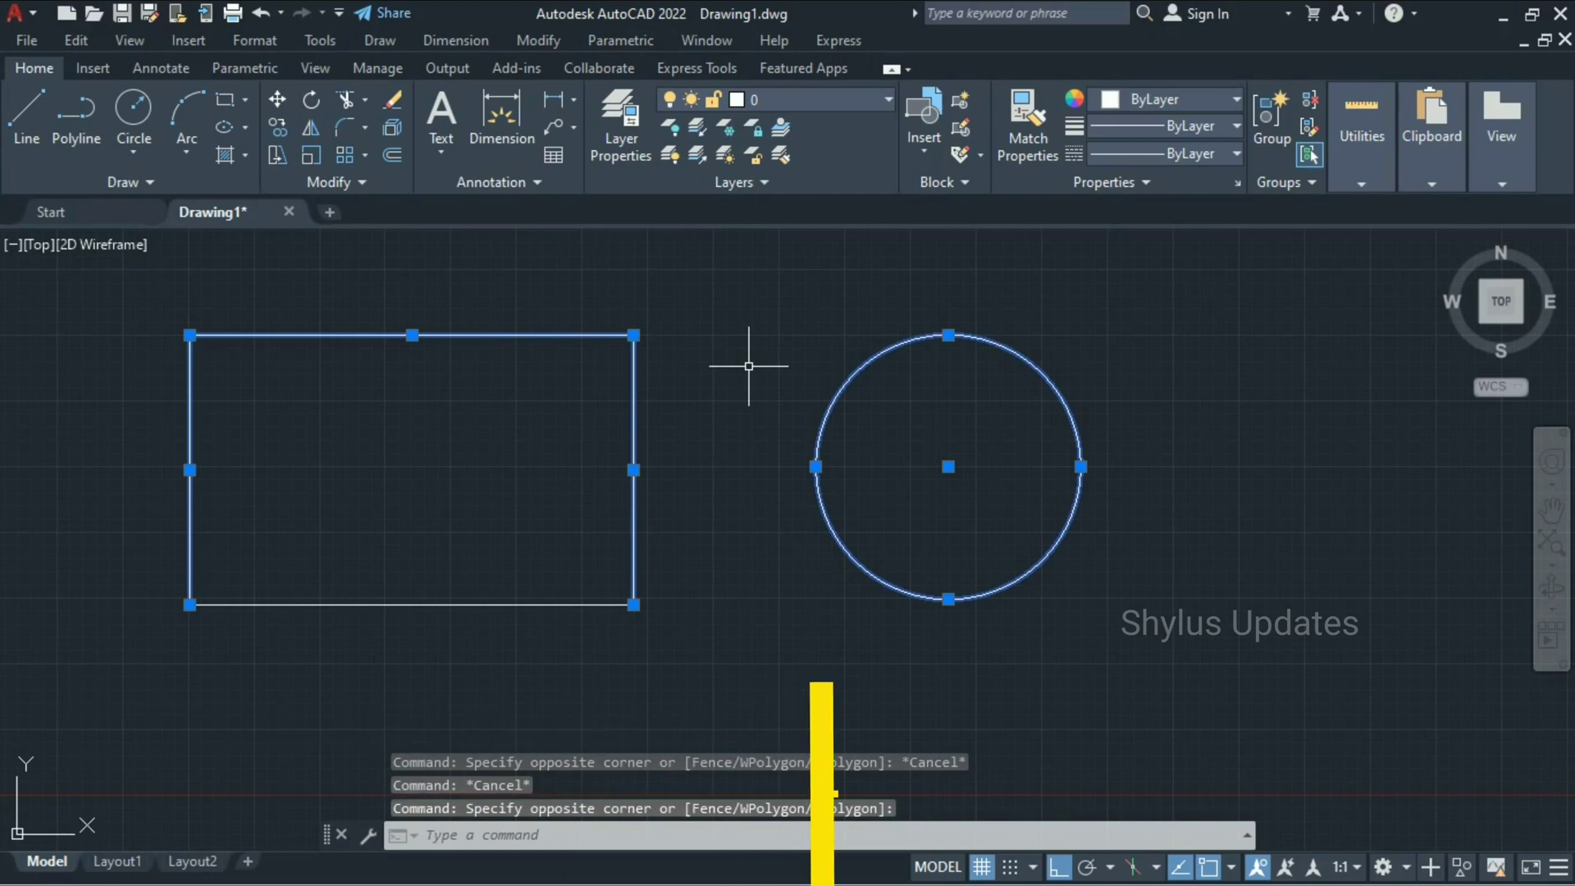
key("Escape")
mouse_move(119, 272)
left_mouse_down()
mouse_move(451, 295)
mouse_move(527, 317)
mouse_move(718, 270)
mouse_move(815, 301)
mouse_move(921, 285)
mouse_move(1066, 313)
mouse_move(1087, 333)
mouse_move(1153, 335)
mouse_move(1194, 383)
mouse_move(1258, 396)
mouse_move(1254, 509)
mouse_move(1205, 563)
mouse_move(1208, 611)
mouse_move(1177, 618)
mouse_move(1139, 699)
mouse_move(1101, 695)
mouse_move(1066, 716)
mouse_move(1013, 686)
mouse_move(913, 724)
mouse_move(897, 685)
mouse_move(801, 708)
mouse_move(786, 689)
mouse_move(702, 701)
mouse_move(677, 674)
mouse_move(613, 701)
mouse_move(519, 691)
mouse_move(505, 663)
mouse_move(403, 682)
mouse_move(371, 651)
mouse_move(256, 694)
mouse_move(214, 644)
mouse_move(133, 637)
mouse_move(107, 596)
mouse_move(72, 466)
mouse_move(106, 294)
left_mouse_up()
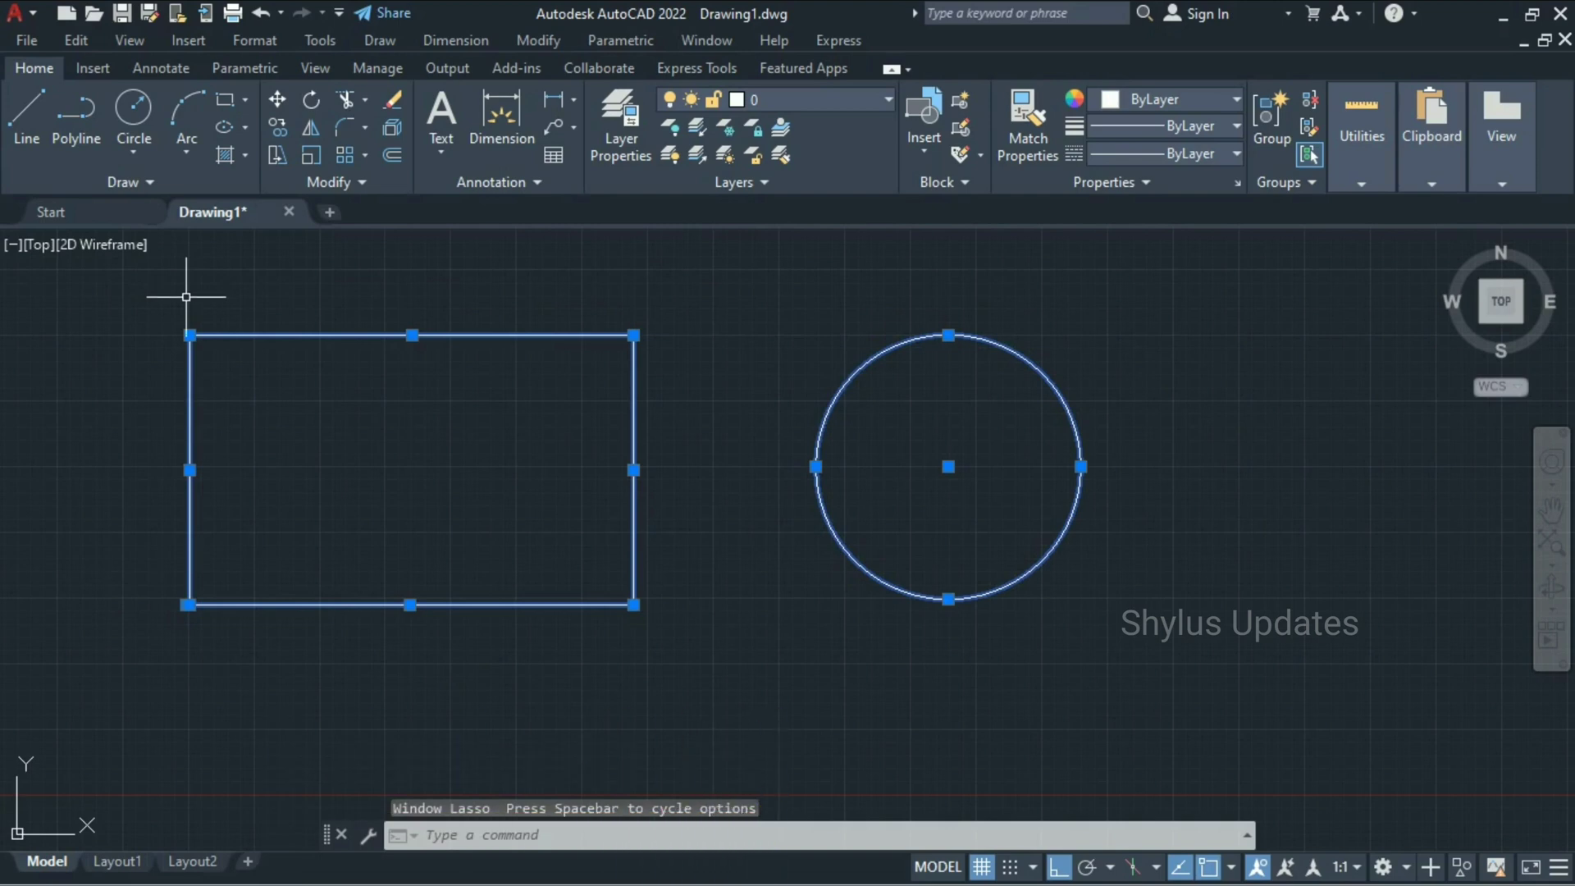
key("Escape")
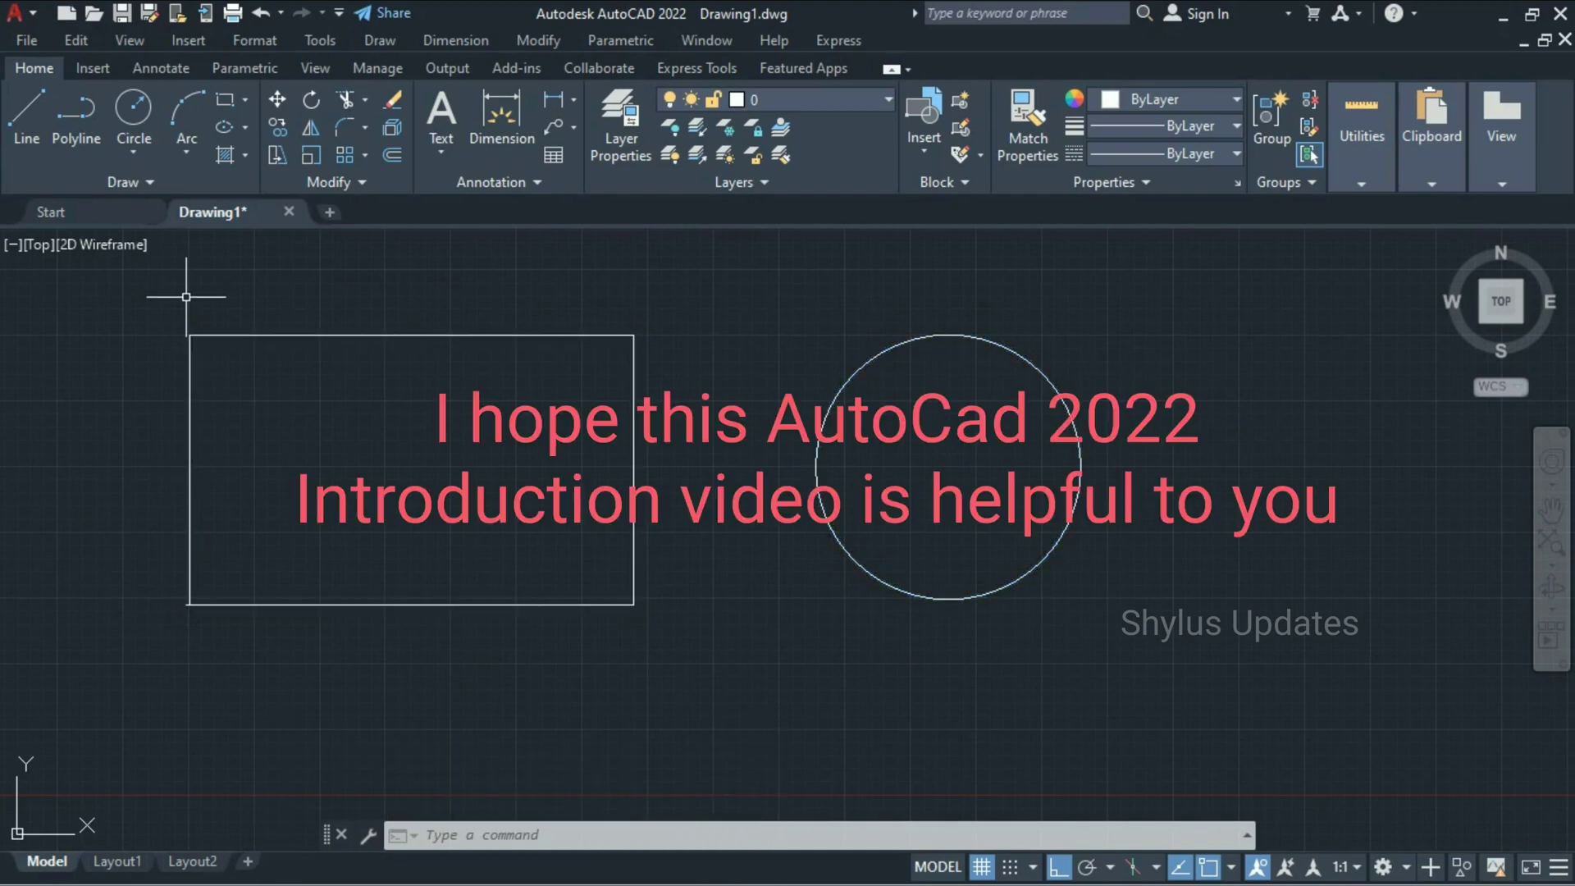